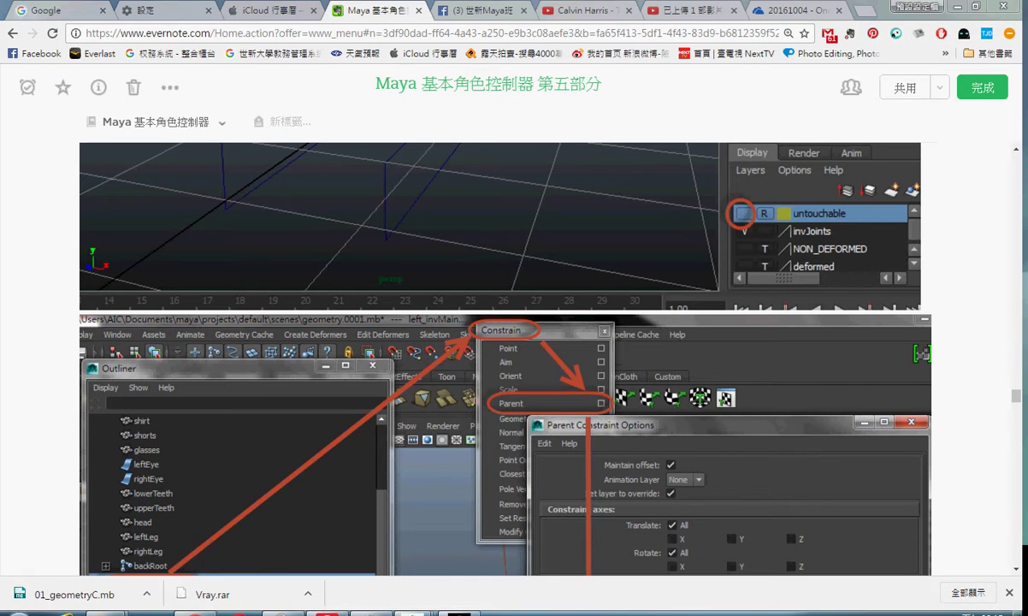
# - Scroll through the Evernote note's annotated Maya screenshots about adding a Heel_Rot_Y attribute
pyautogui.scroll(5, 954, 371)
pyautogui.scroll(5, 954, 342)
pyautogui.scroll(5, 953, 256)
pyautogui.scroll(5, 954, 193)
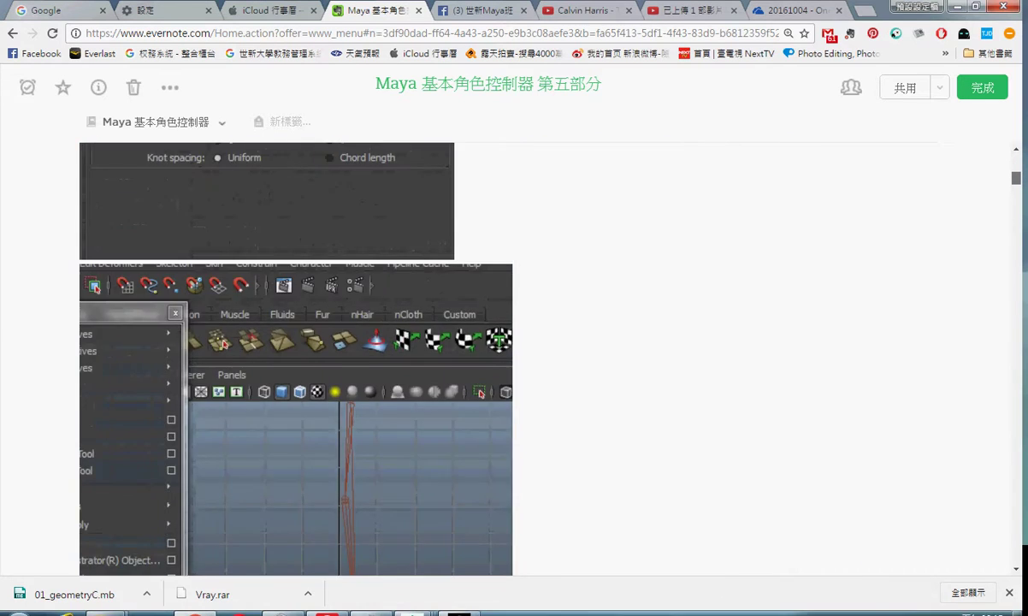
pyautogui.scroll(5, 296, 359)
pyautogui.scroll(-3, 470, 359)
pyautogui.scroll(-3, 470, 359)
pyautogui.scroll(-3, 470, 359)
pyautogui.scroll(-2, 471, 360)
pyautogui.scroll(-3, 470, 359)
pyautogui.scroll(-1, 470, 359)
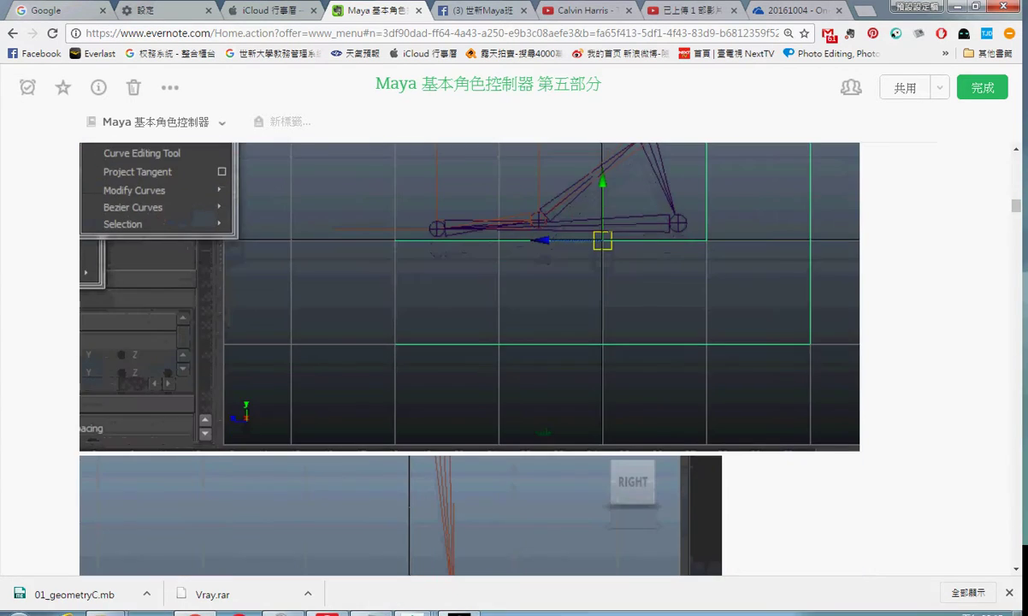
pyautogui.scroll(-3, 470, 359)
pyautogui.scroll(-2, 470, 359)
pyautogui.scroll(-4, 470, 359)
pyautogui.scroll(-2, 470, 359)
pyautogui.scroll(-2, 471, 359)
pyautogui.scroll(-2, 470, 359)
pyautogui.scroll(-5, 470, 359)
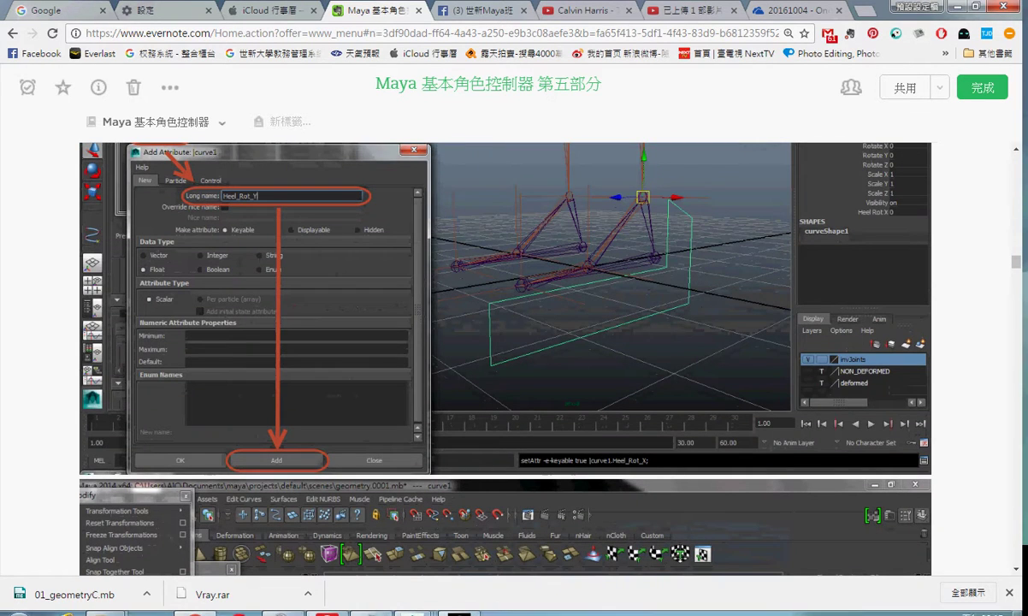
pyautogui.scroll(2, 470, 359)
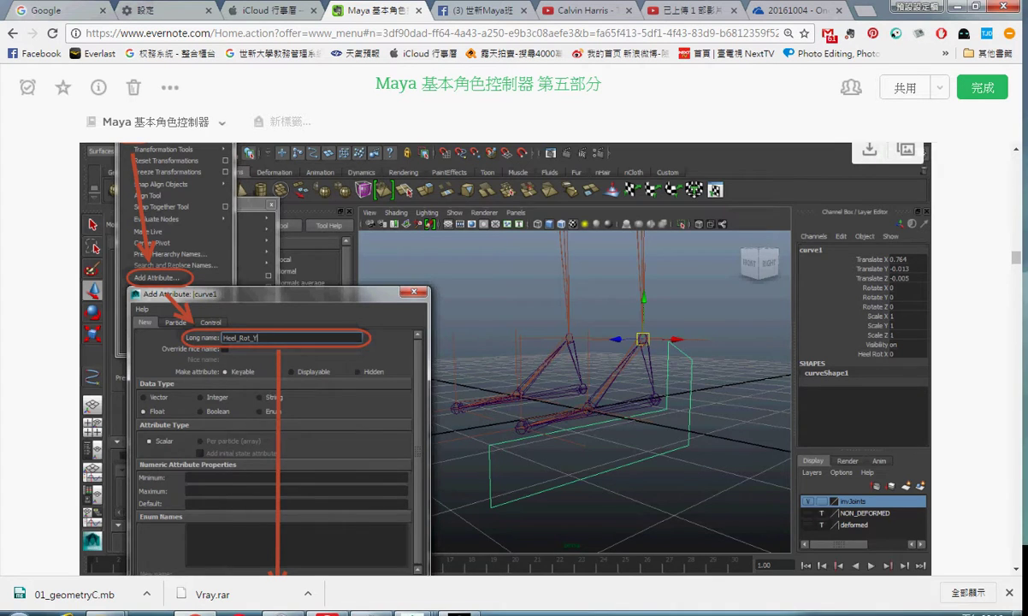
pyautogui.scroll(-4, 504, 359)
pyautogui.scroll(3, 505, 359)
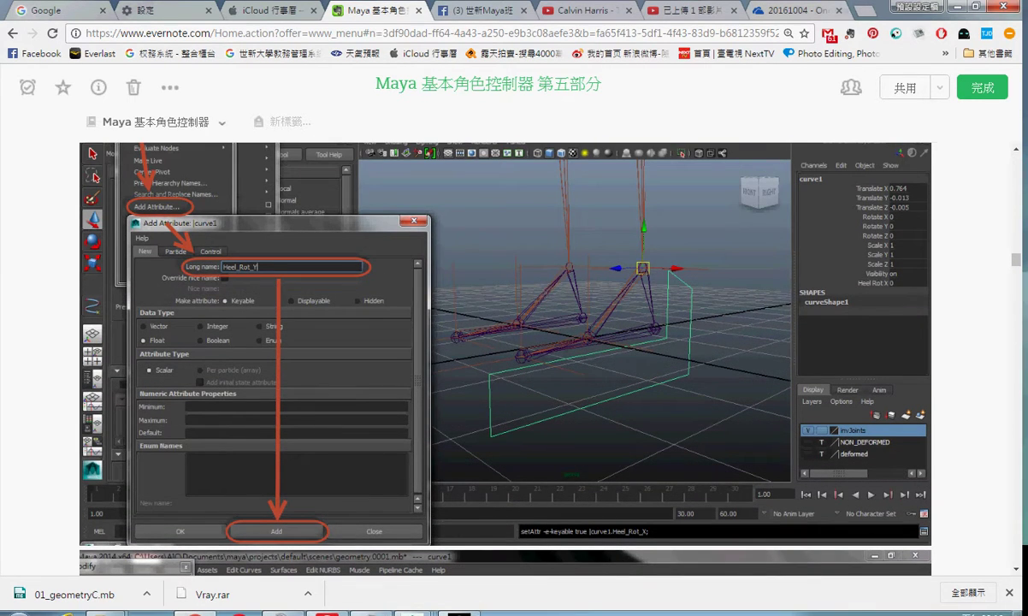
# - Search Google in a new tab for '3ds max character studio'
pyautogui.click(866, 11)
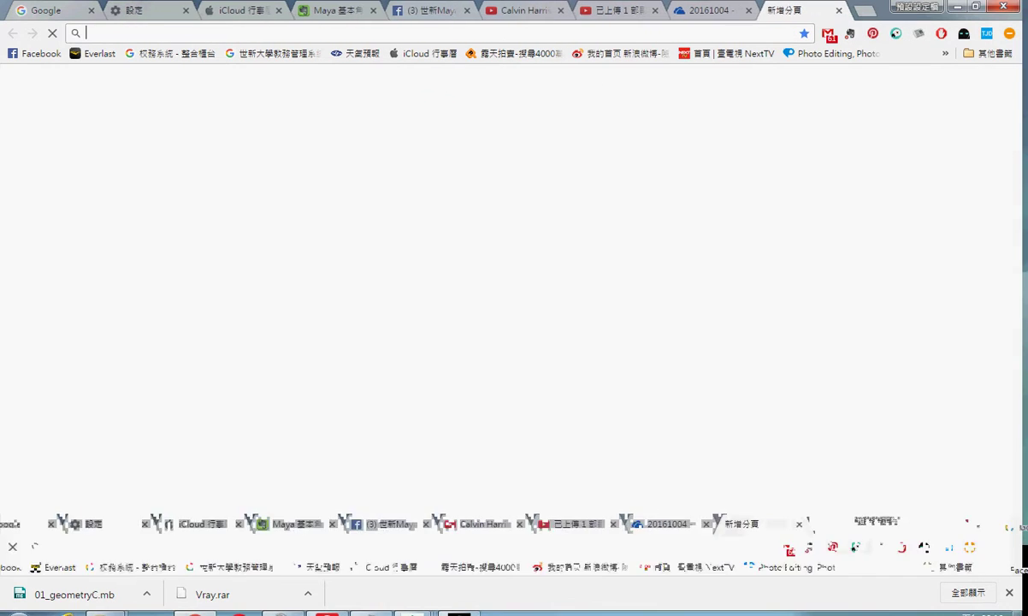
pyautogui.write('3ds am')
pyautogui.press('BackSpace')
pyautogui.press('BackSpace')
pyautogui.write('max')
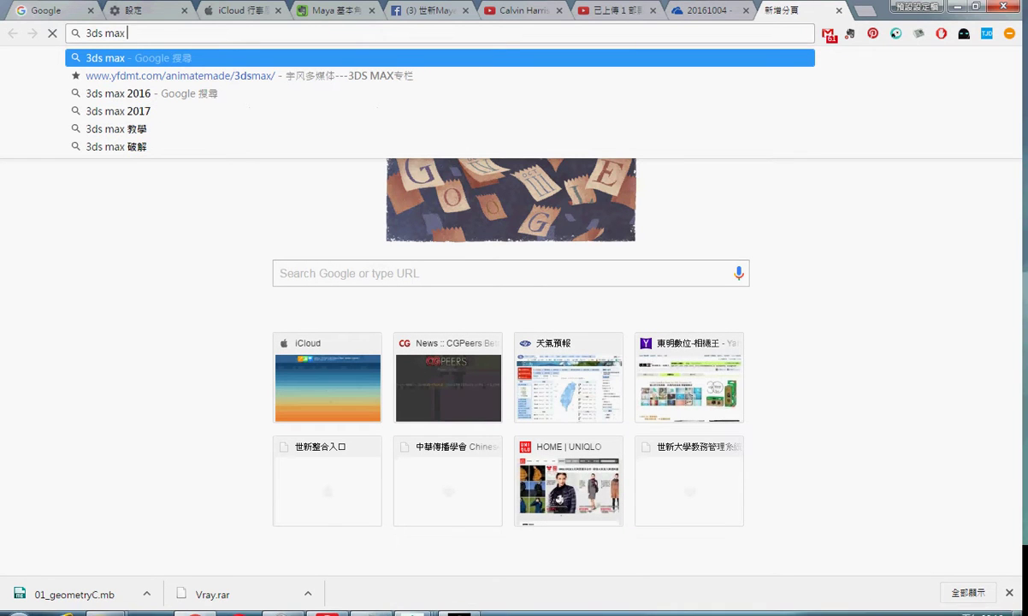
pyautogui.write(' character studio')
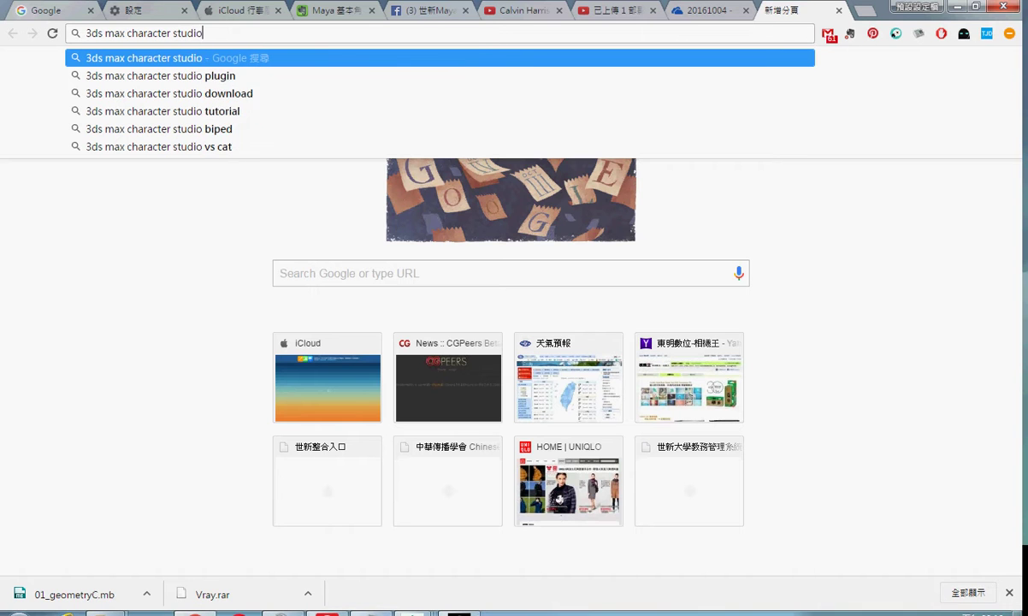
pyautogui.press('Return')
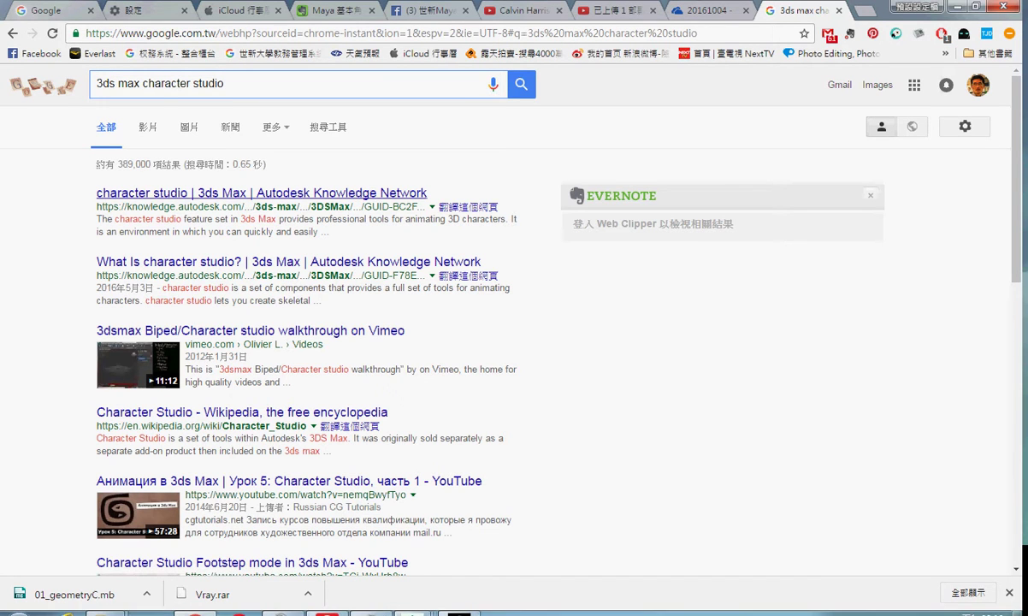
# - Show video results only and change the query to '3ds max cat'
pyautogui.click(147, 127)
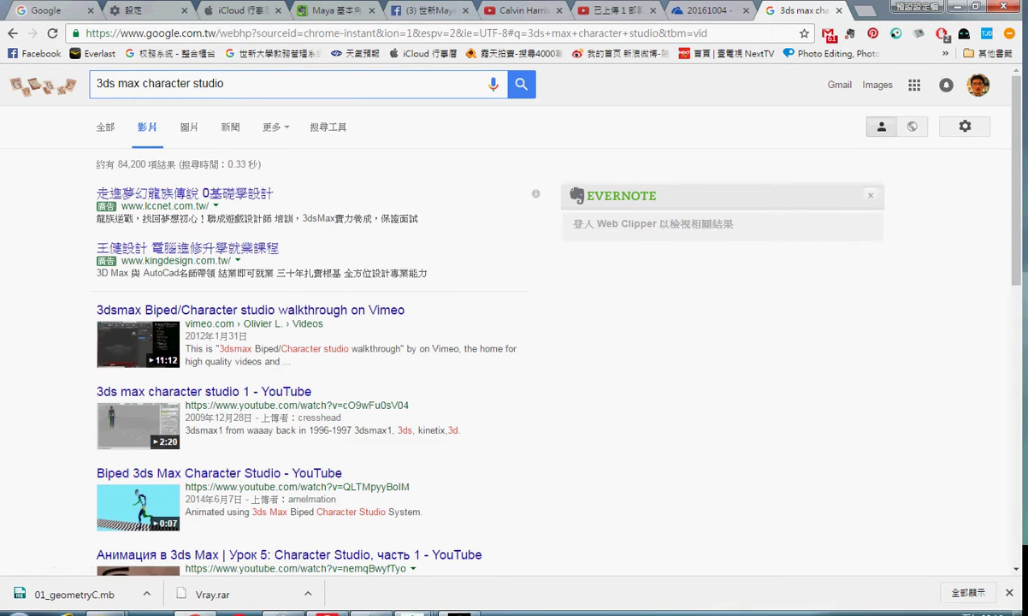
pyautogui.moveTo(142, 83); pyautogui.dragTo(224, 82)
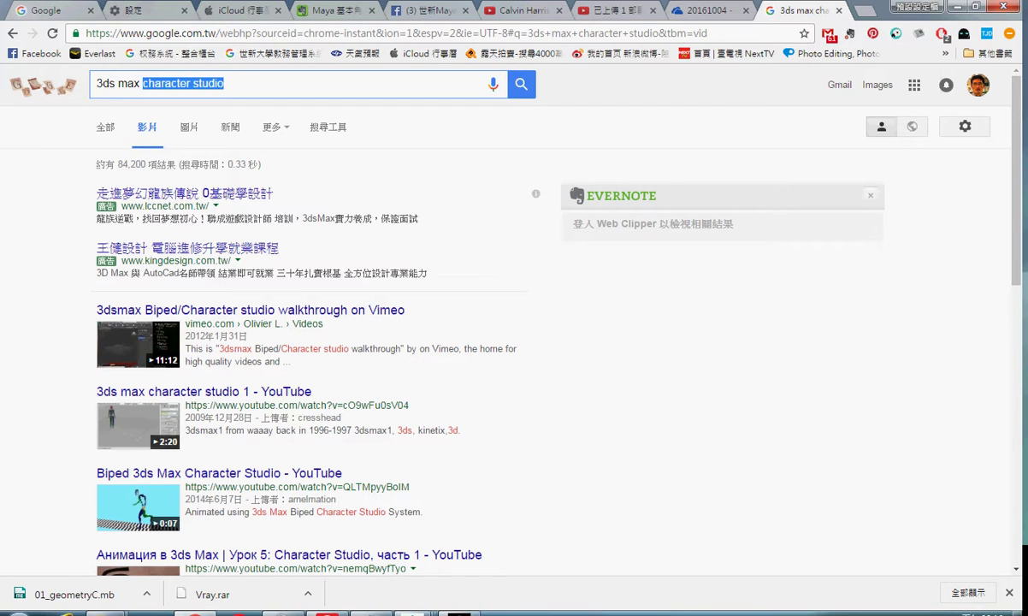
pyautogui.write('cat')
pyautogui.press('Return')
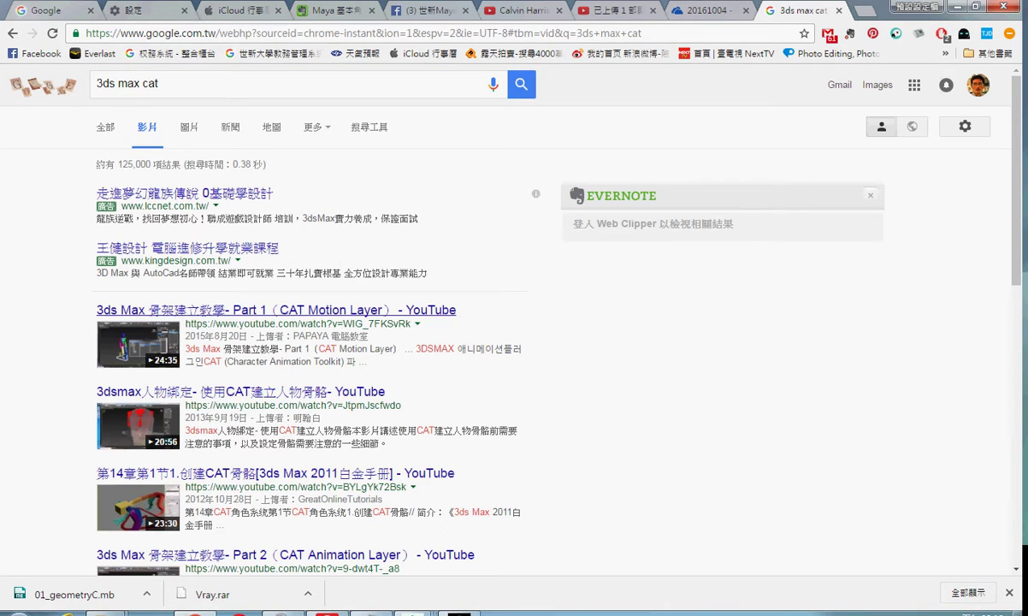
pyautogui.scroll(-3, 136, 342)
pyautogui.scroll(-2, 308, 317)
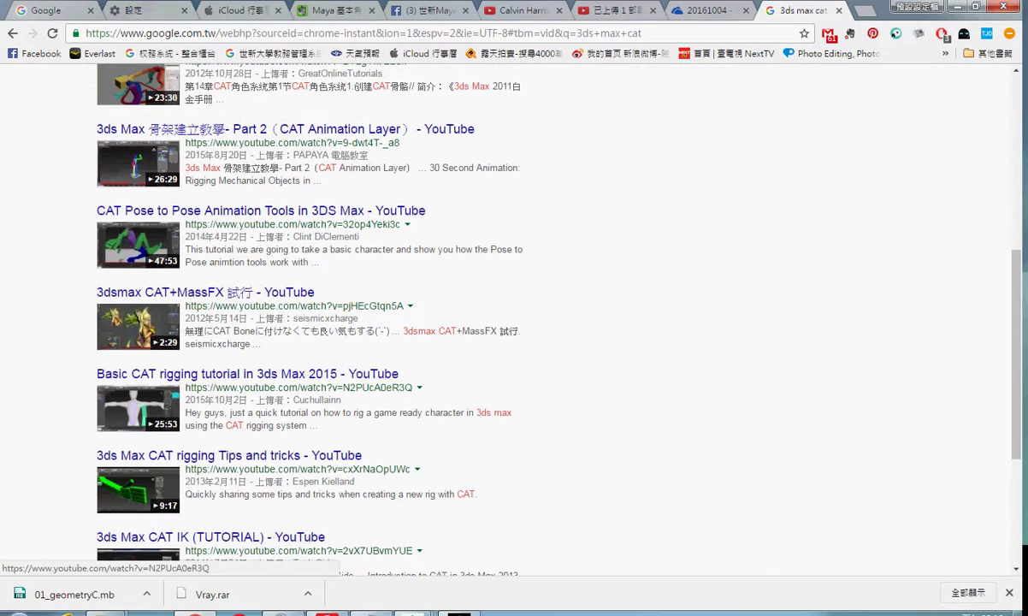
pyautogui.scroll(2, 137, 244)
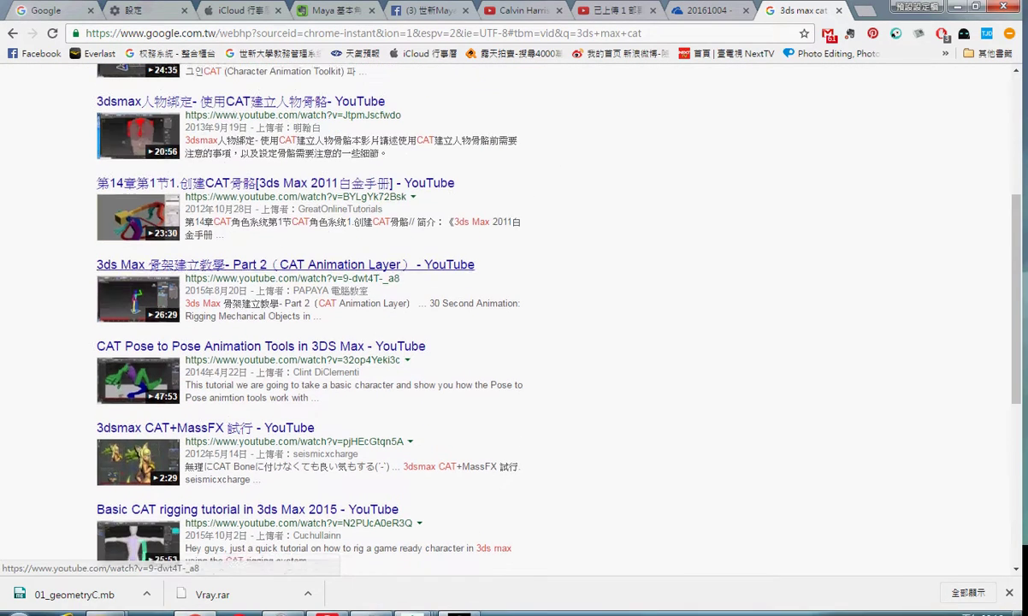
# - Close the Google tab and return to the Maya 基本角色控制器 第五部分 note
pyautogui.hotkey('ctrl', 'w')
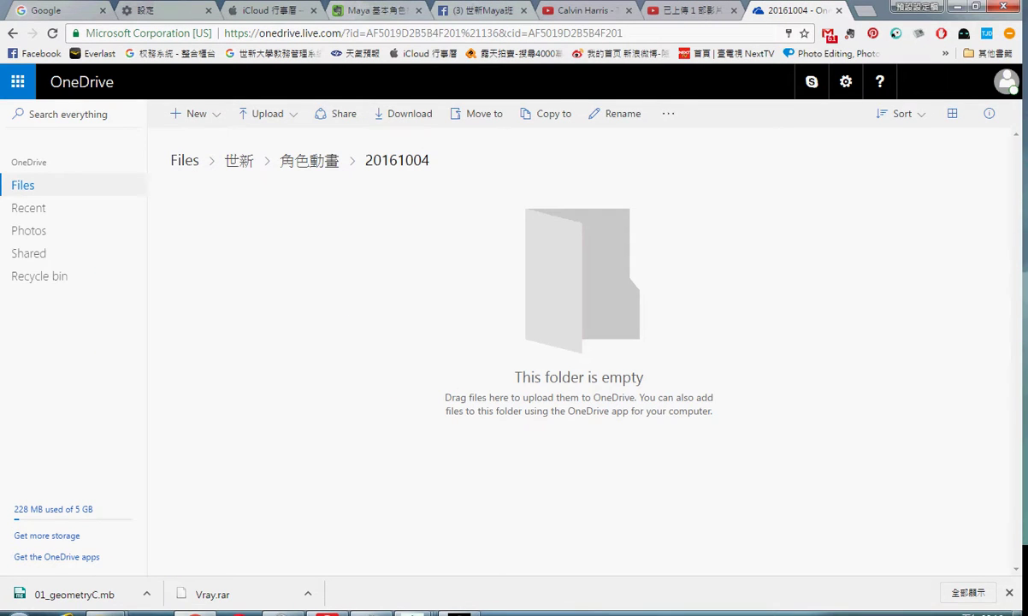
pyautogui.hotkey('ctrl', '4')
pyautogui.scroll(2, 504, 359)
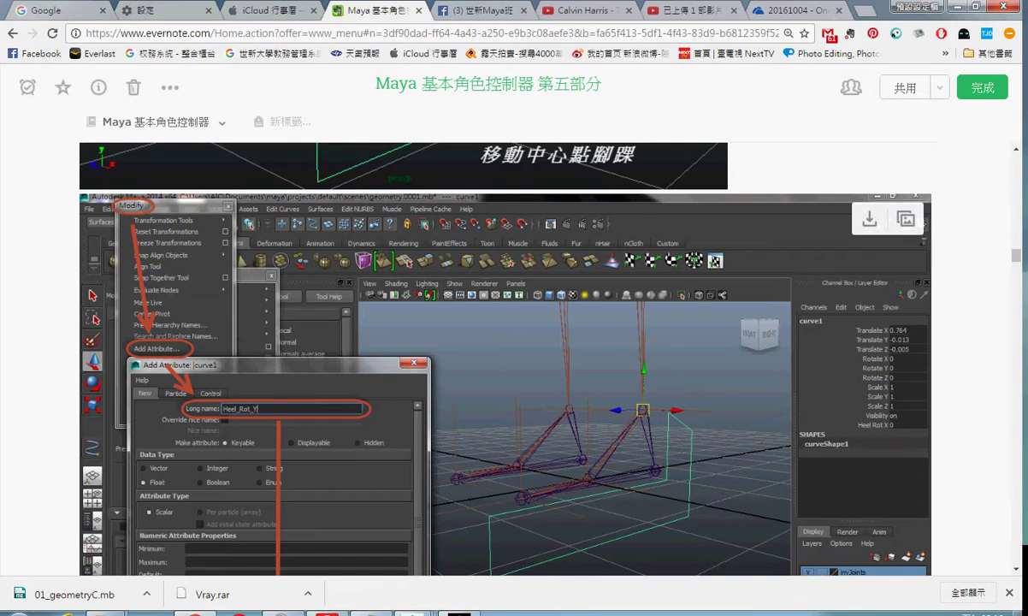
# - Scroll to the Add Attribute screenshot showing Heel Rot, Ball Rot and Toe Rot on curve1
pyautogui.scroll(-2, 513, 359)
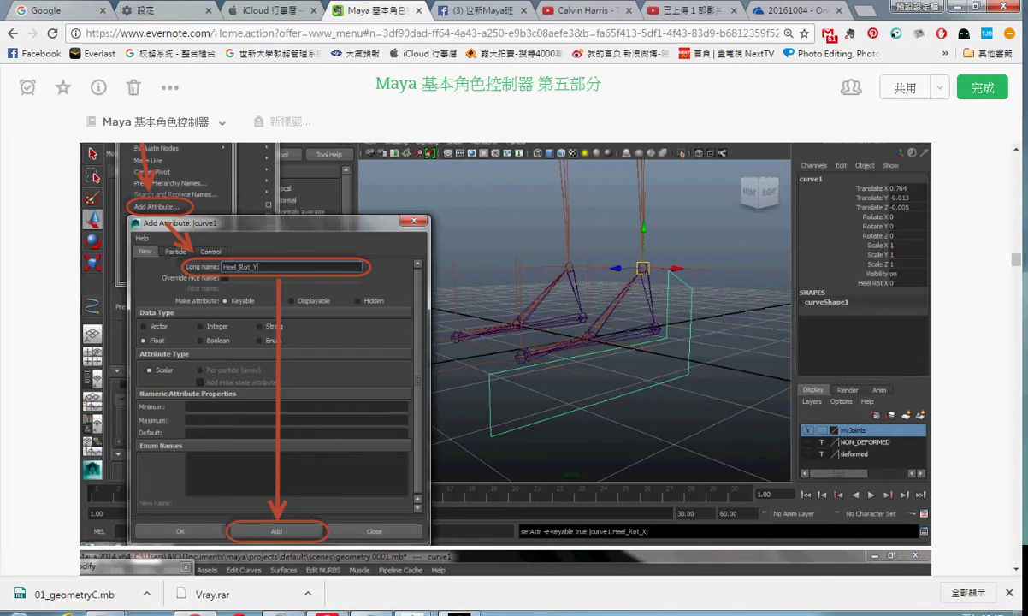
pyautogui.scroll(-1, 513, 342)
pyautogui.scroll(-3, 513, 342)
pyautogui.scroll(3, 513, 342)
pyautogui.scroll(2, 513, 342)
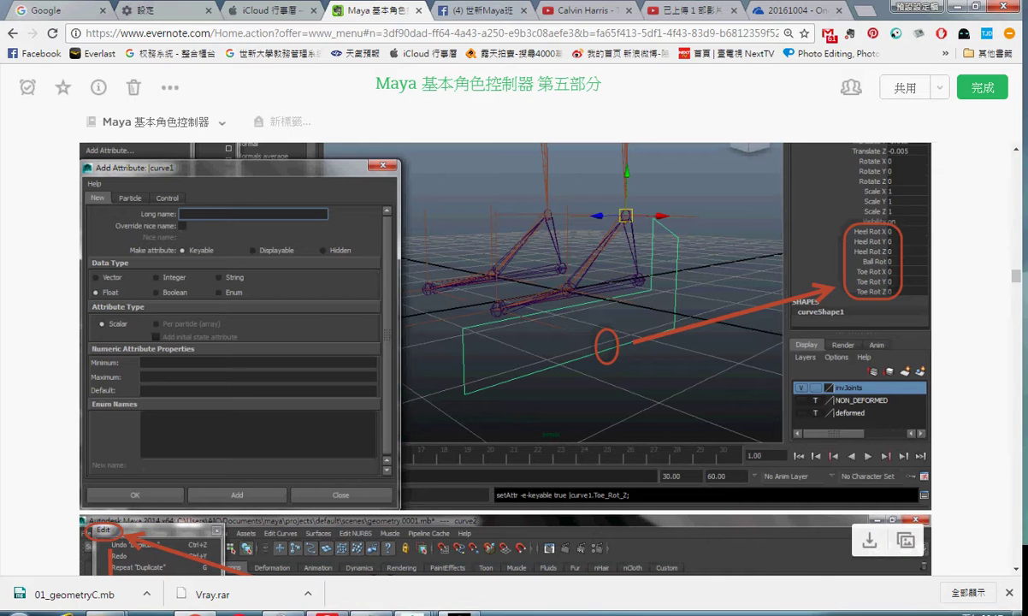
# - Bring Maya forward, minimize Hypergraph, hide Tool Settings and clear the selection
pyautogui.click(619, 522)
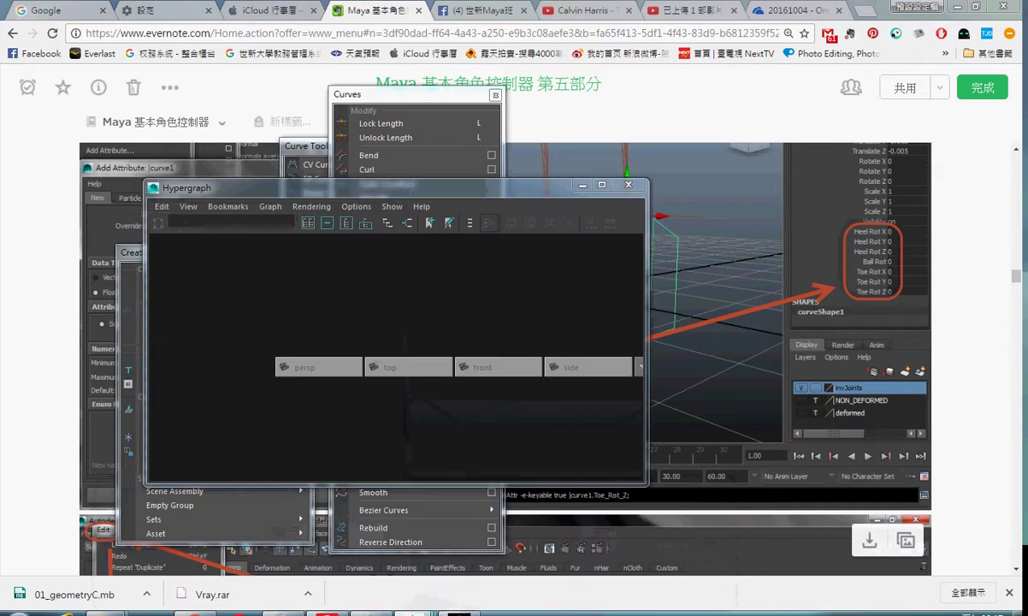
pyautogui.click(582, 185)
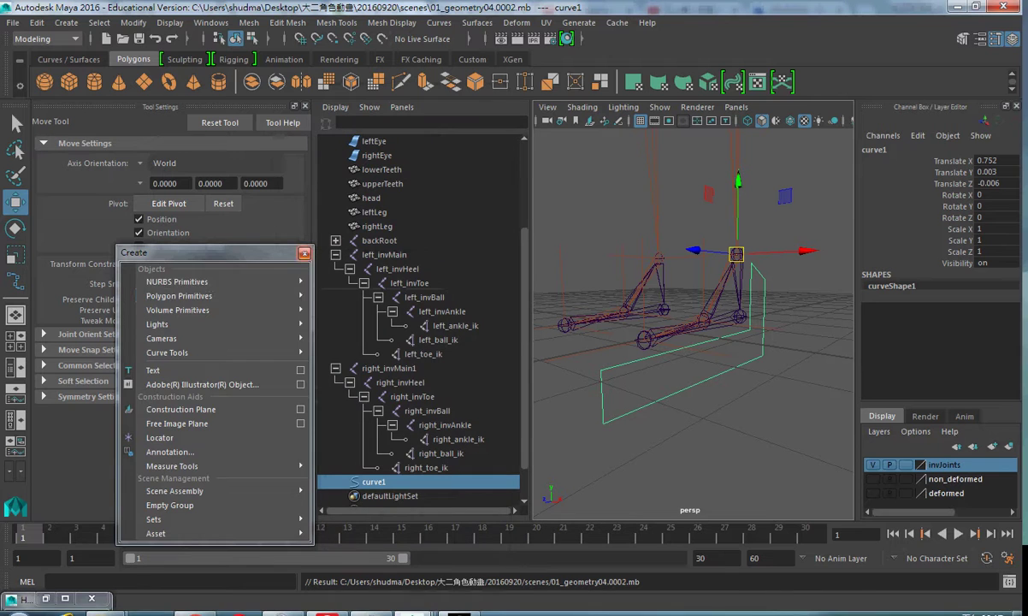
pyautogui.click(304, 106)
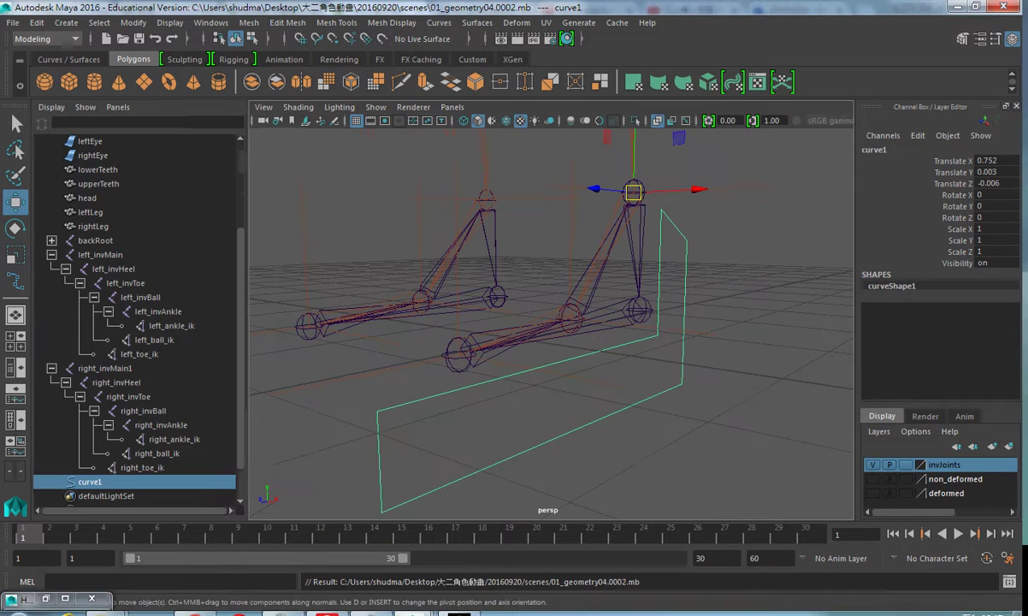
pyautogui.click(744, 445)
# - Select curve1 in the Outliner and rename it left_foot_control in the Channel Box
pyautogui.click(90, 482)
pyautogui.scroll(-3, 552, 312)
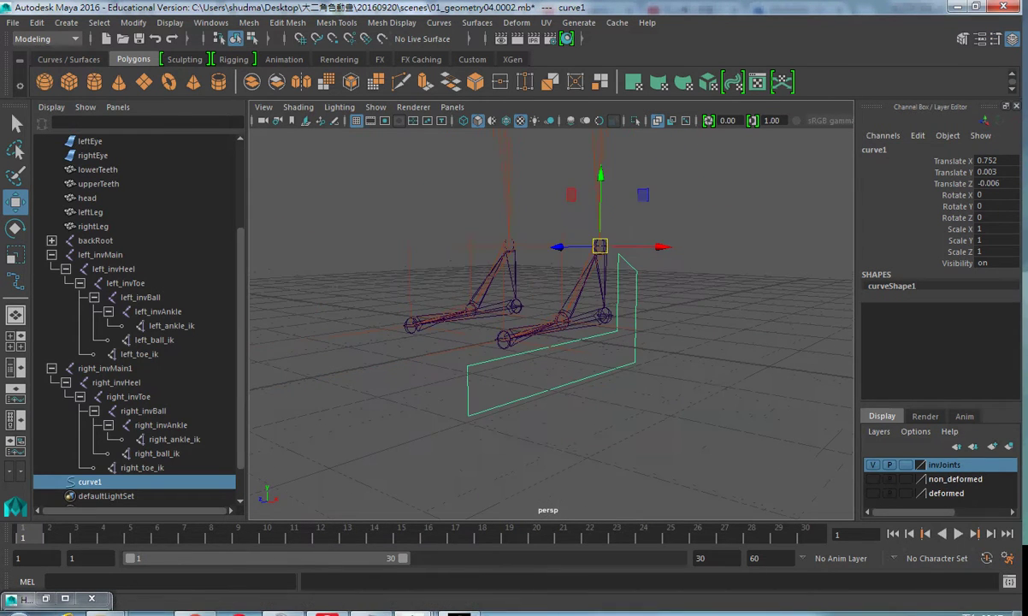
pyautogui.click(874, 148)
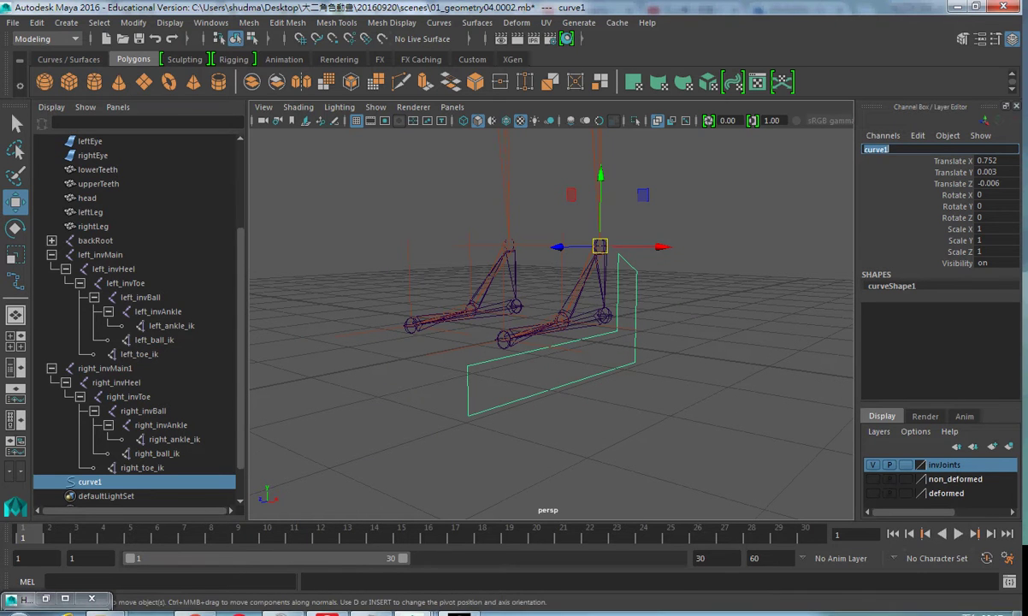
pyautogui.write('lef')
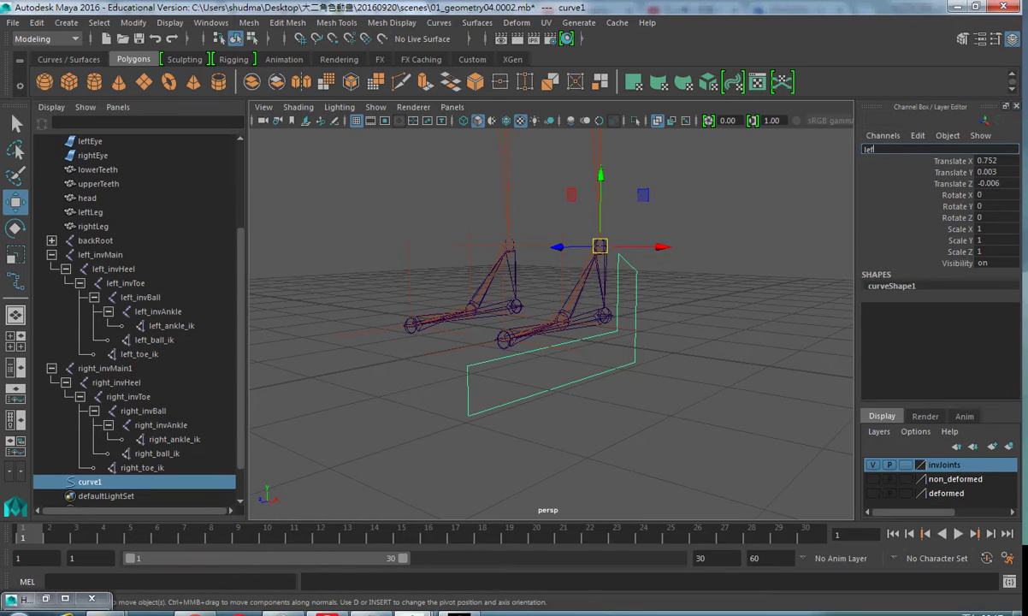
pyautogui.write('t foot control')
pyautogui.press('Return')
pyautogui.press('Return')
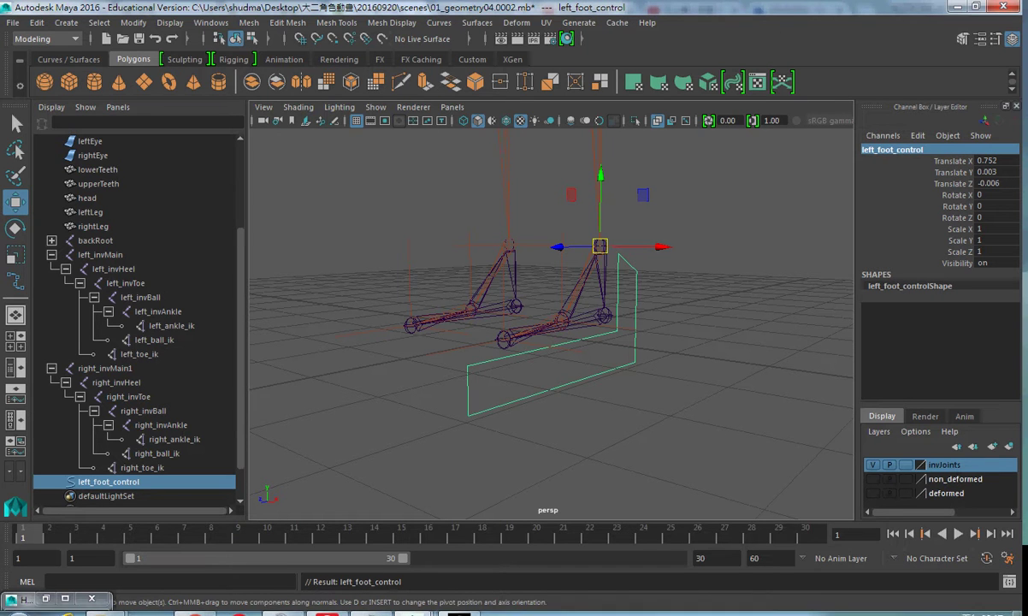
# - Freeze left_foot_control's transformations via a torn-off Modify menu, zeroing Translate X, Y, Z
pyautogui.keyDown('alt'); pyautogui.moveTo(513, 342); pyautogui.dragTo(581, 341); pyautogui.keyUp('alt')
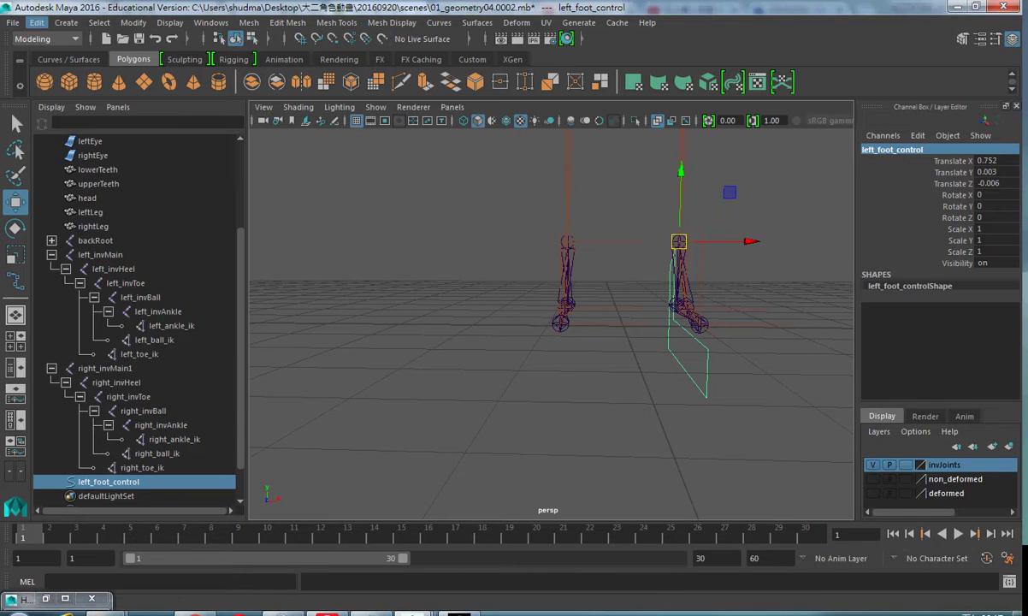
pyautogui.click(133, 22)
pyautogui.click(197, 31)
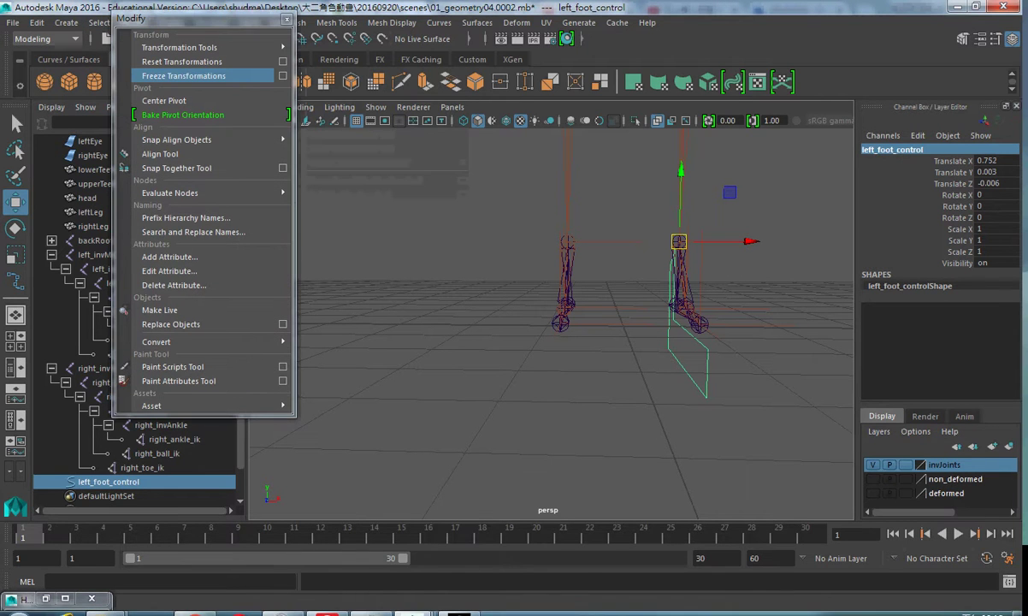
pyautogui.click(184, 76)
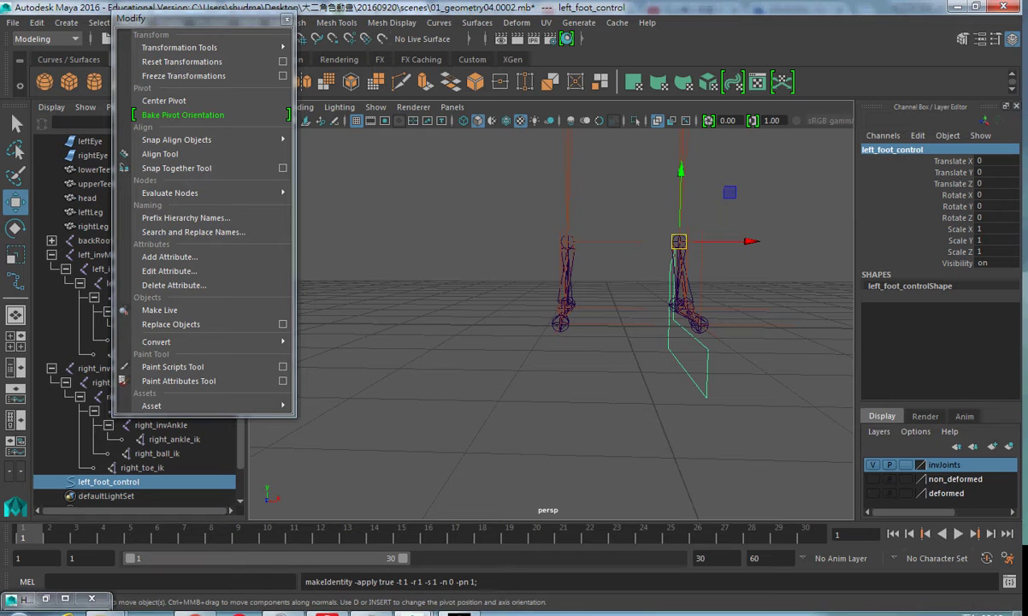
pyautogui.moveTo(206, 17)
pyautogui.mouseDown()
pyautogui.moveTo(265, 104)
pyautogui.moveTo(261, 57)
pyautogui.mouseUp()
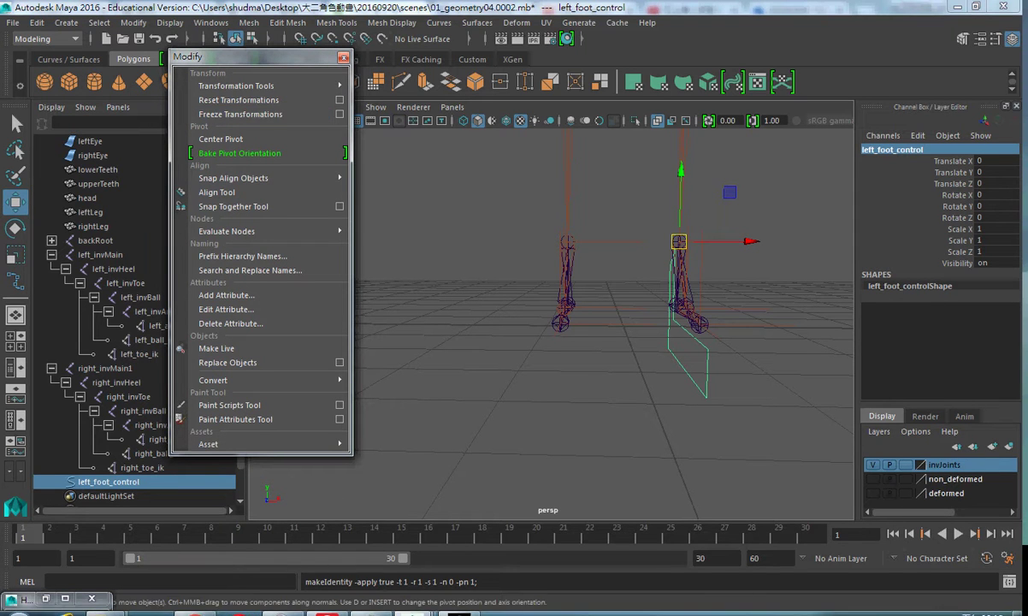
# - Delete left_foot_control's history using torn-off Edit and Delete by Type windows
pyautogui.click(37, 22)
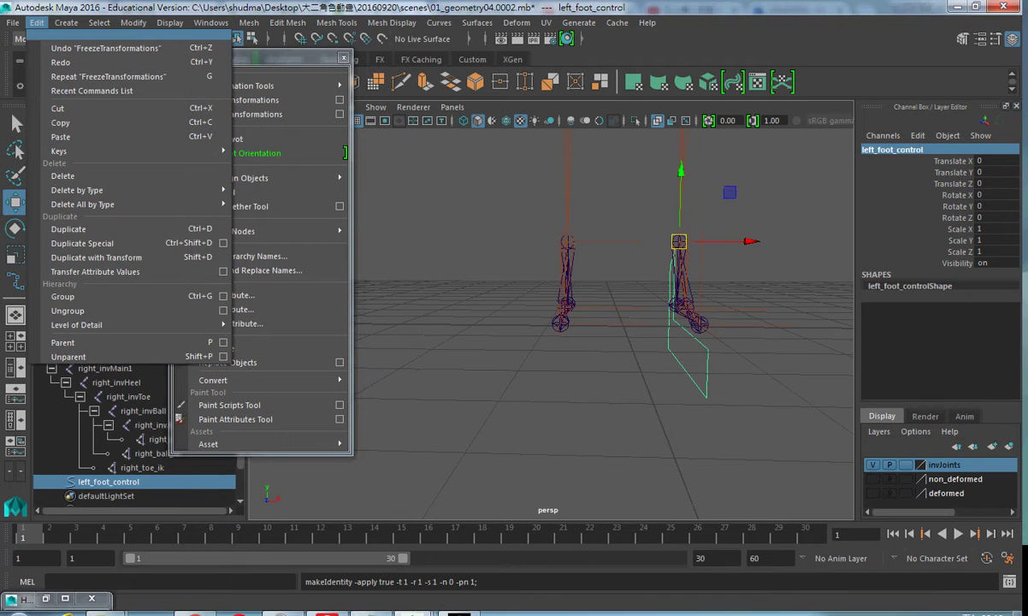
pyautogui.click(111, 32)
pyautogui.moveTo(111, 18); pyautogui.dragTo(96, 53)
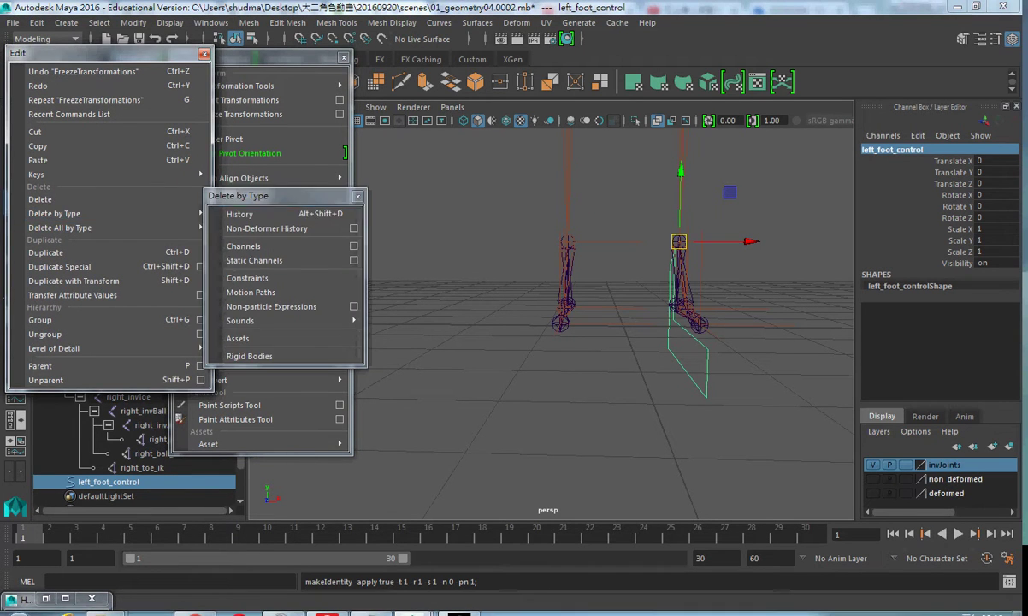
pyautogui.click(248, 198)
pyautogui.moveTo(201, 204); pyautogui.dragTo(79, 229)
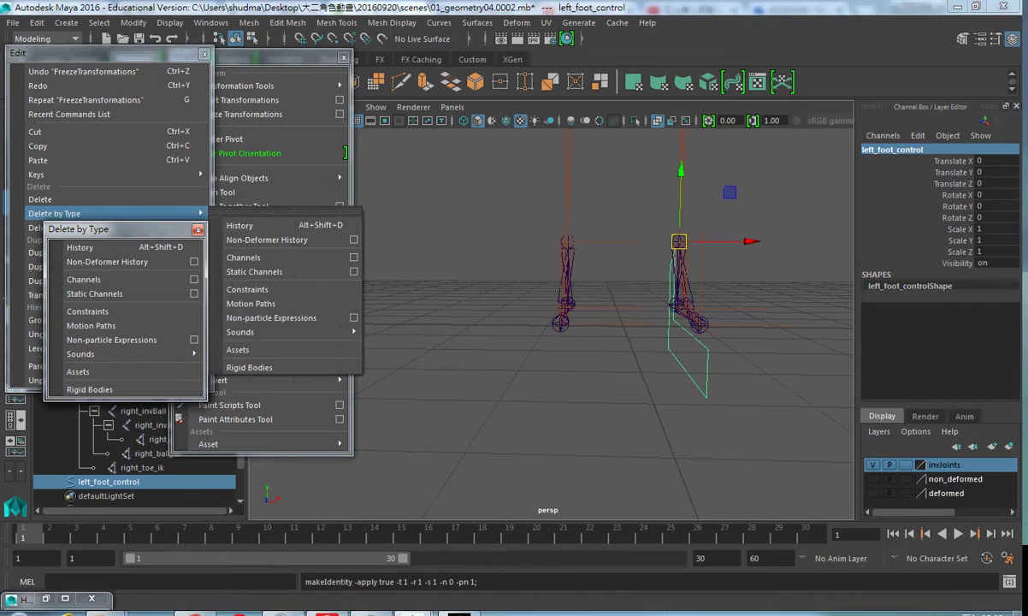
pyautogui.click(79, 247)
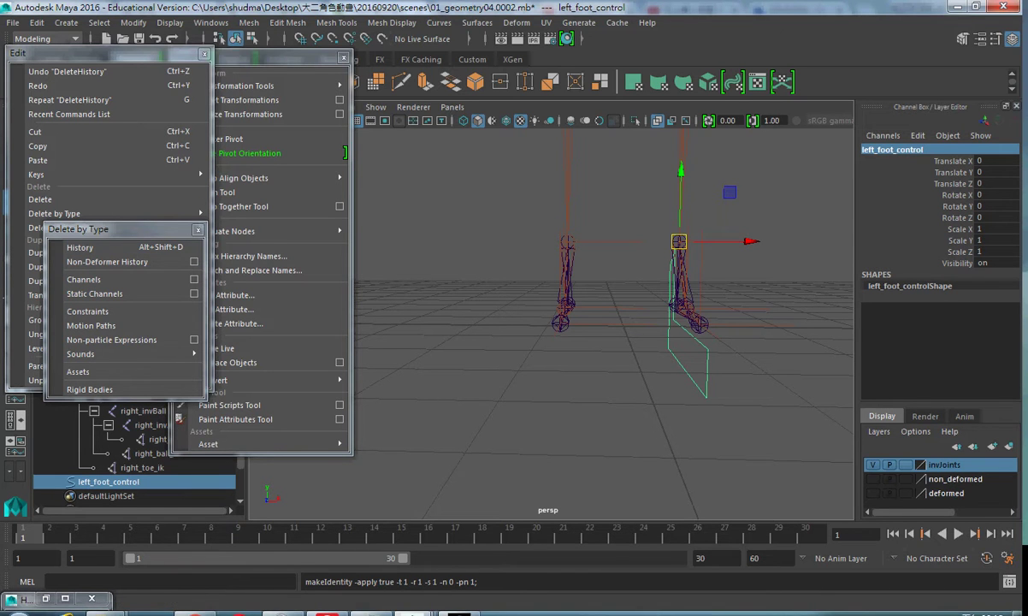
# - Tear off the Modify menu again as a floating window
pyautogui.click(133, 23)
pyautogui.click(204, 36)
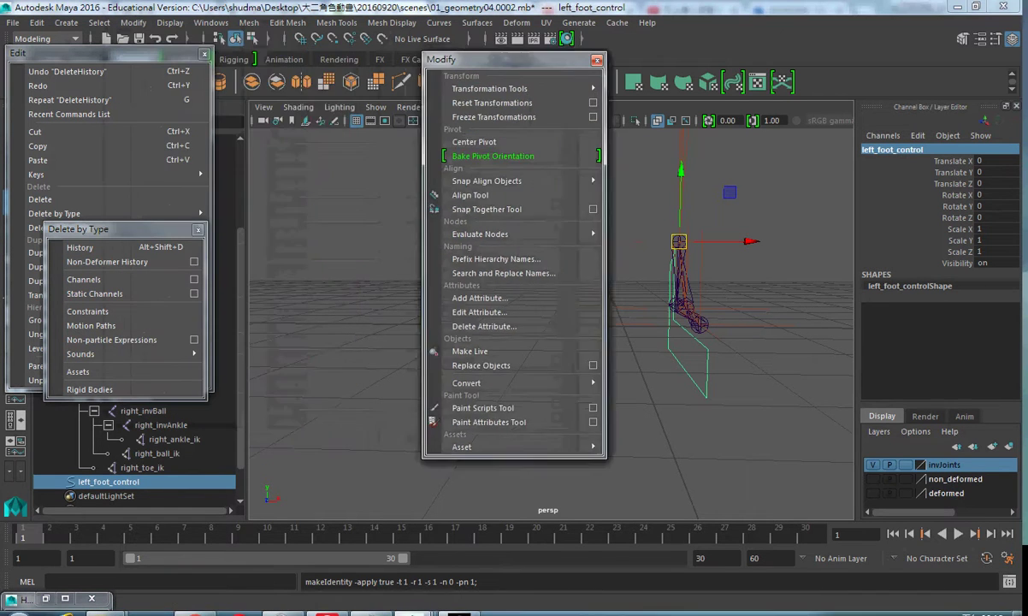
pyautogui.moveTo(444, 45); pyautogui.dragTo(267, 30)
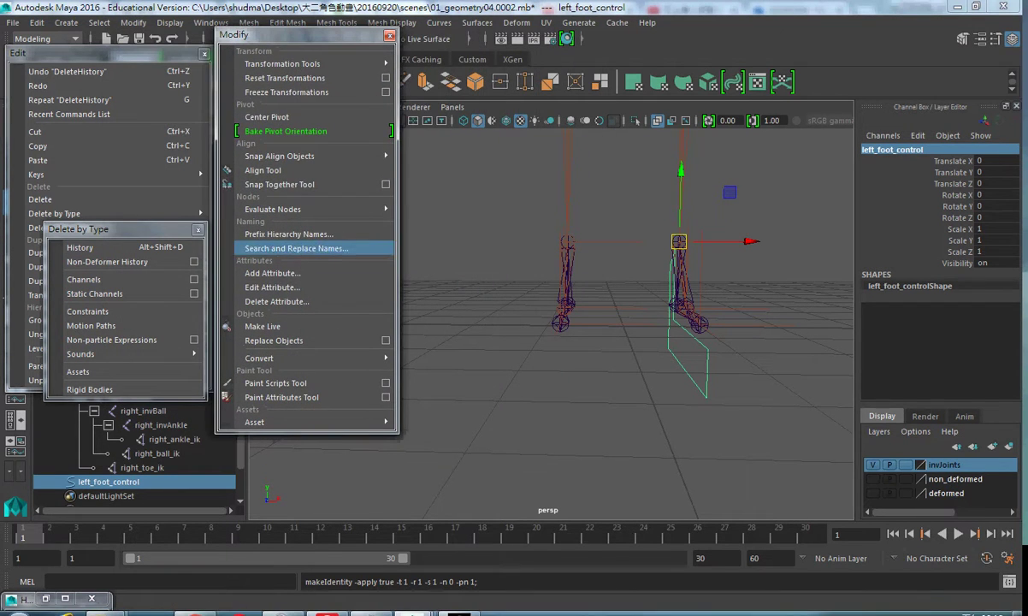
# - Add a keyable float attribute heel_rot_x to left_foot_control
pyautogui.click(272, 273)
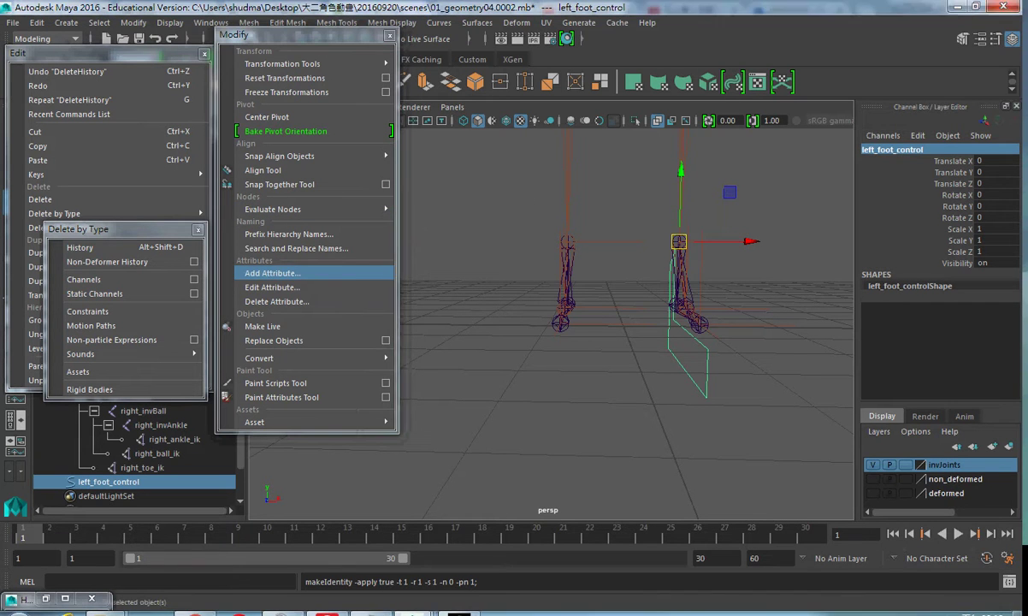
pyautogui.moveTo(513, 213); pyautogui.dragTo(883, 348)
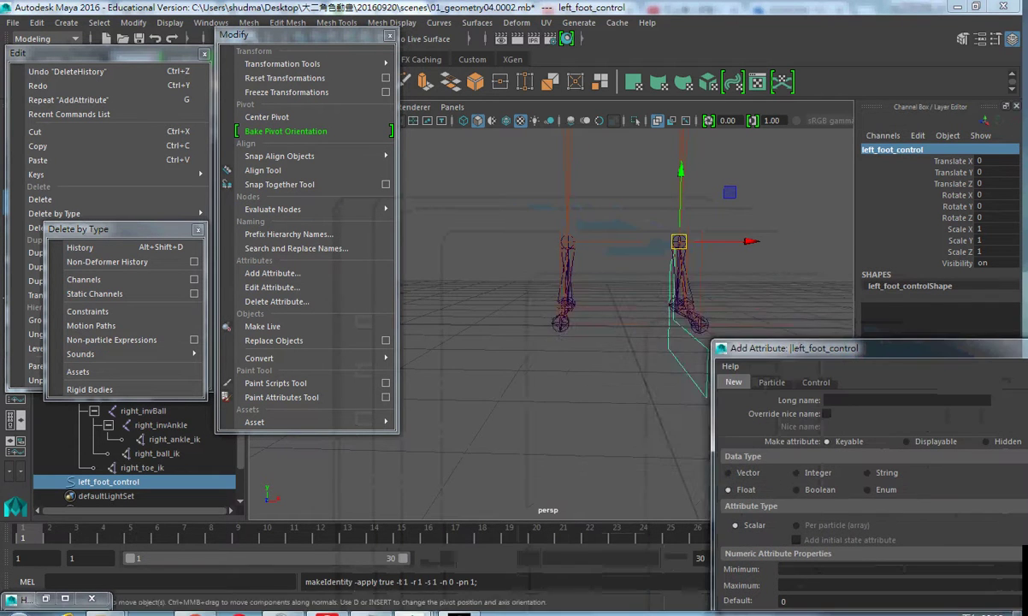
pyautogui.keyDown('alt'); pyautogui.moveTo(547, 299); pyautogui.dragTo(599, 282); pyautogui.keyUp('alt')
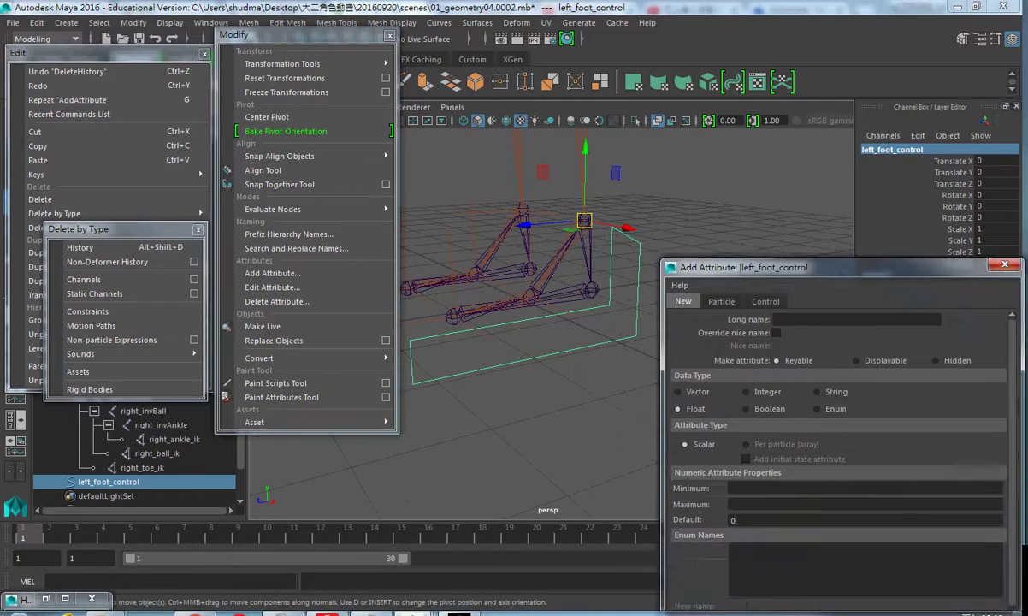
pyautogui.moveTo(882, 348); pyautogui.dragTo(769, 127)
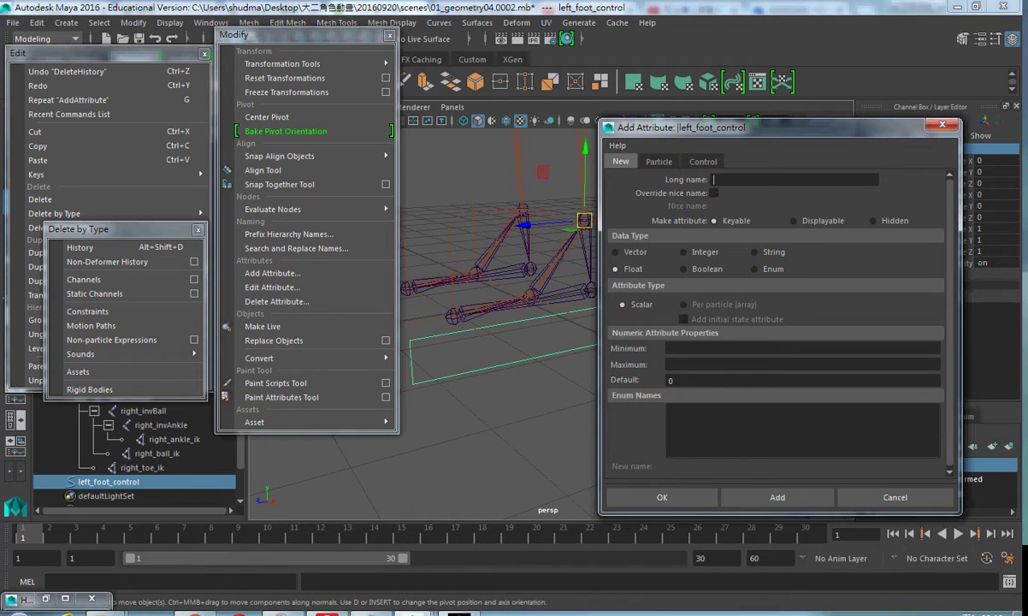
pyautogui.write('heel')
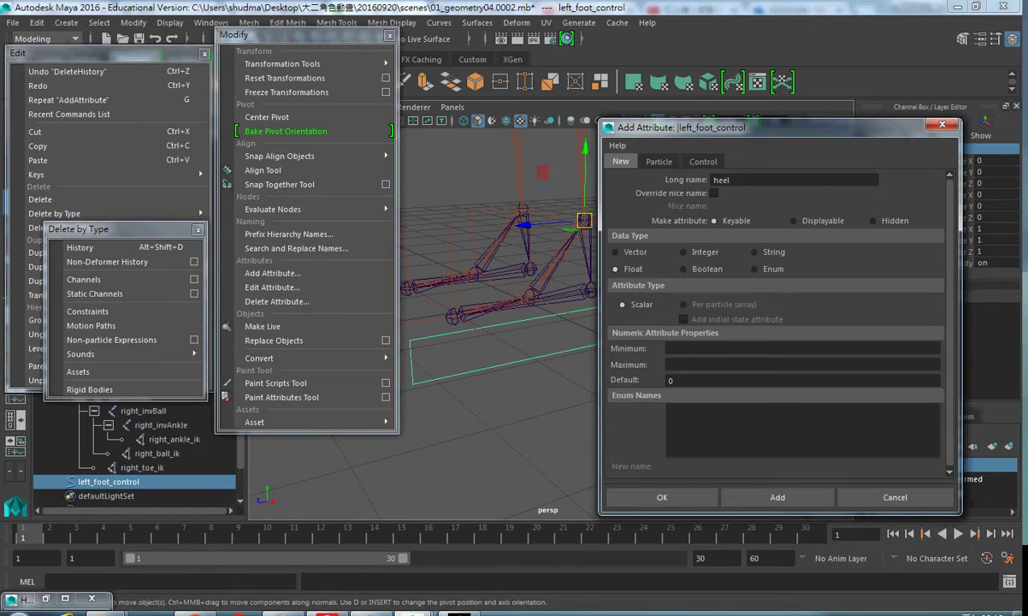
pyautogui.write('_rot')
pyautogui.write('_x')
pyautogui.press('Return')
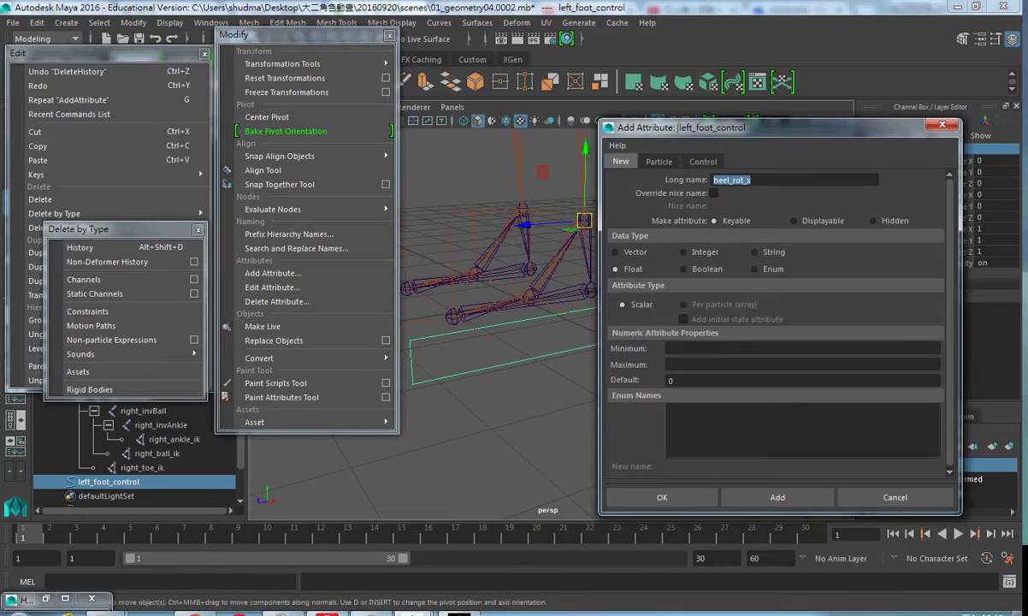
pyautogui.click(777, 497)
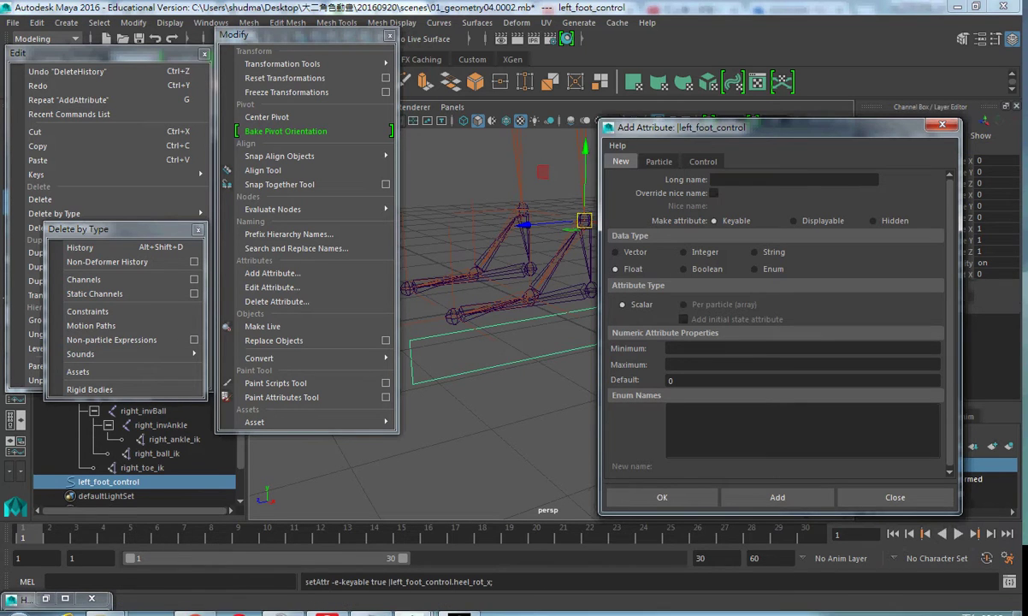
# - Add heel_rot_y and heel_rot_Z attributes to left_foot_control
pyautogui.press('BackSpace')
pyautogui.write('y')
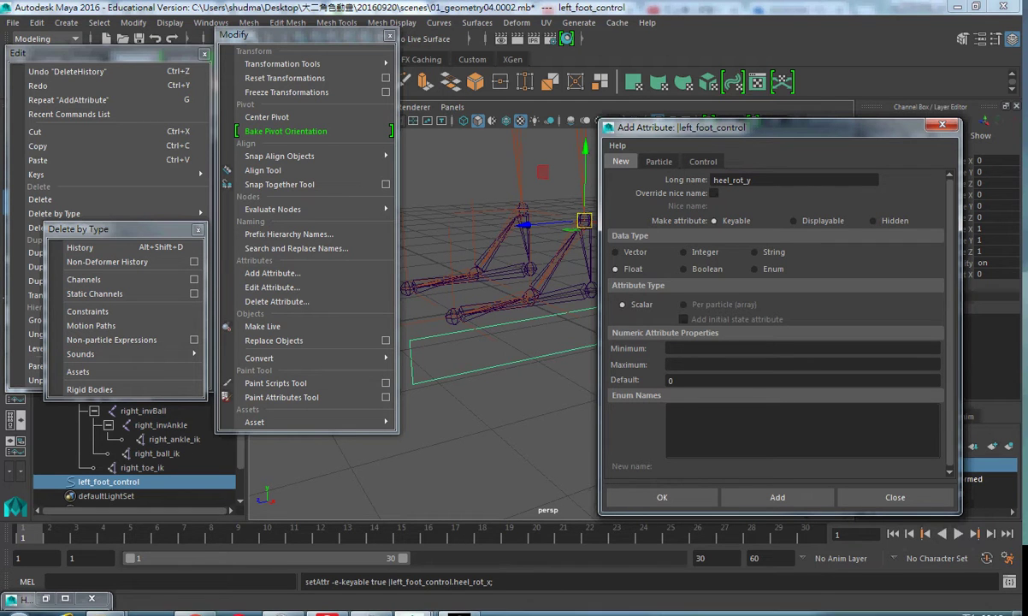
pyautogui.click(777, 497)
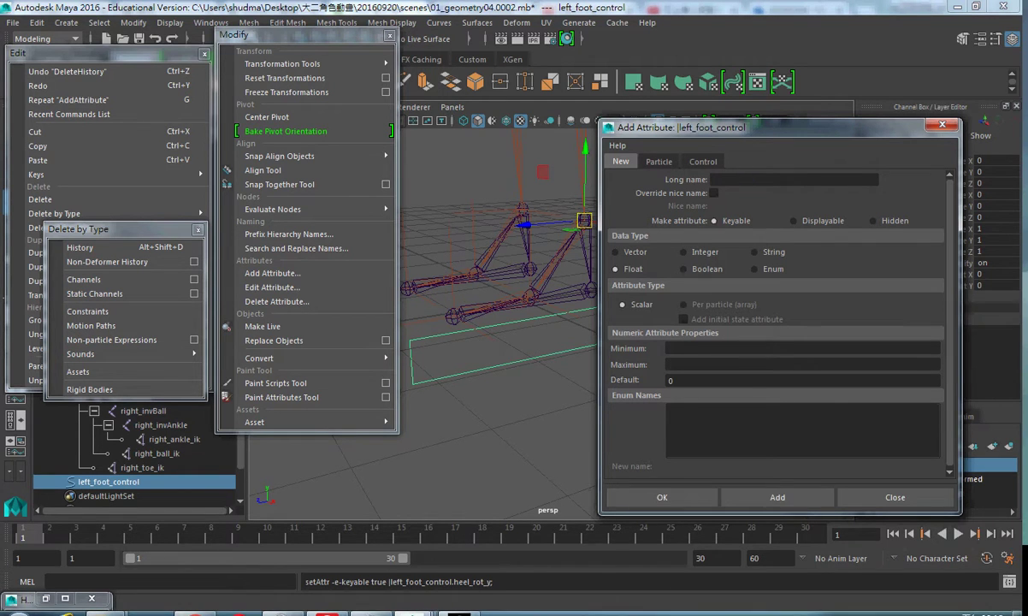
pyautogui.moveTo(727, 126); pyautogui.dragTo(556, 143)
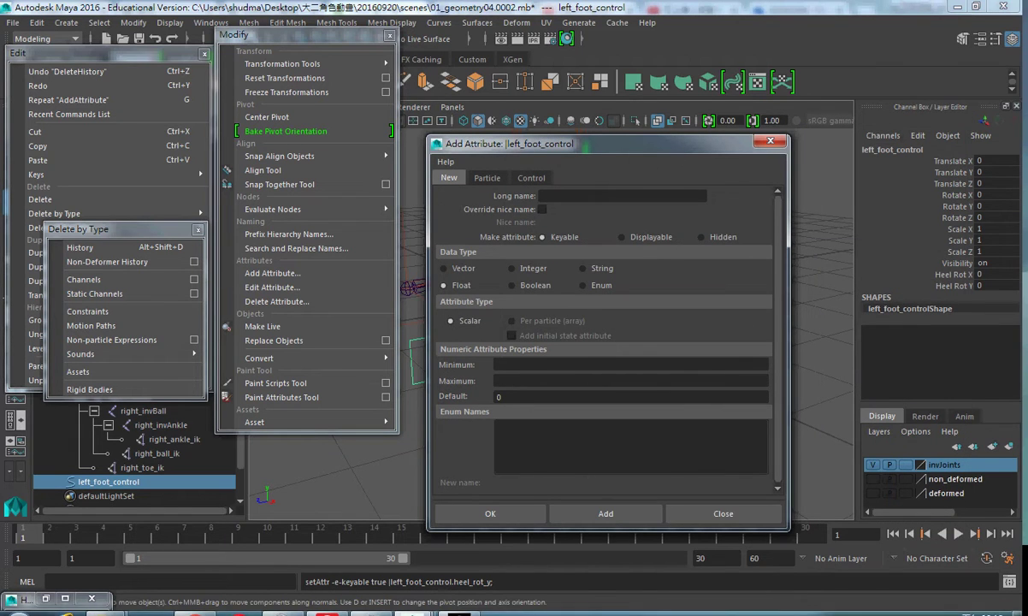
pyautogui.write('heel_rot_x')
pyautogui.press('BackSpace')
pyautogui.write('Z')
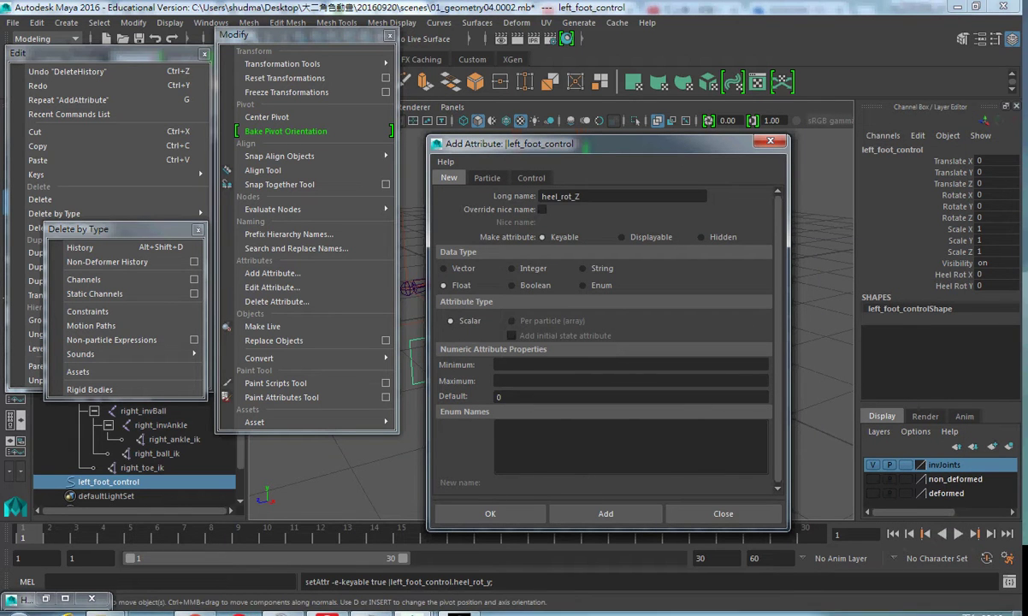
pyautogui.click(605, 513)
# - Add Ball_Rot and Toe_Rot_X attributes to left_foot_control
pyautogui.write('Ball_')
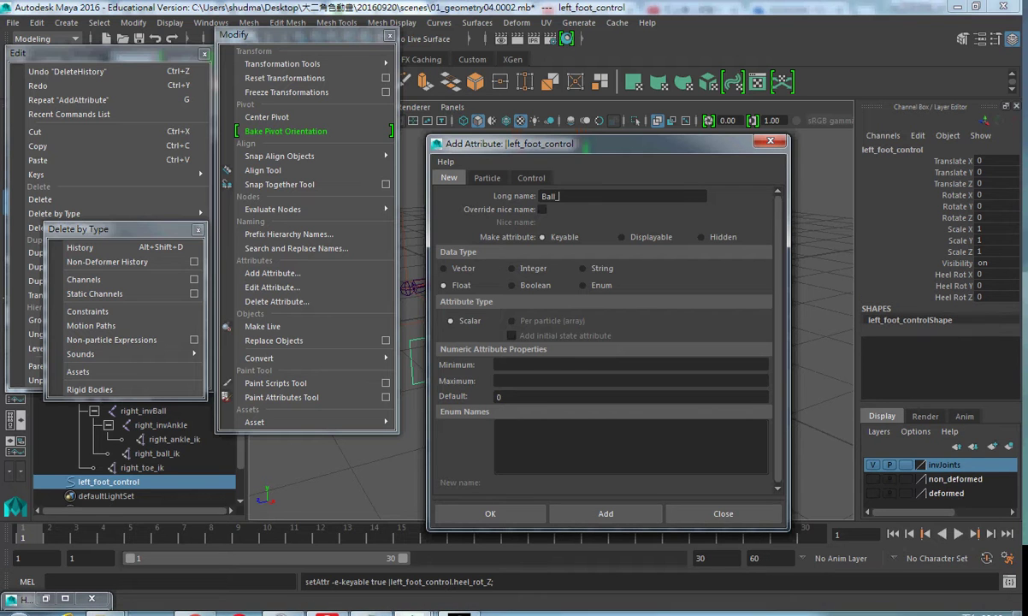
pyautogui.write('Rot')
pyautogui.press('Return')
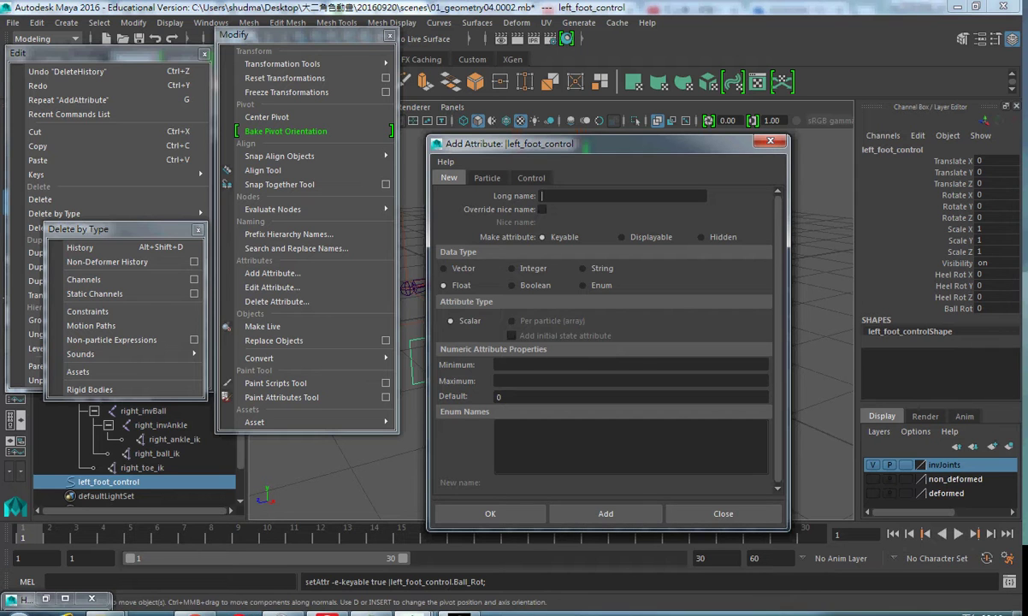
pyautogui.write('Toe')
pyautogui.write('_Rot_X')
pyautogui.hotkey('ctrl', 'a')
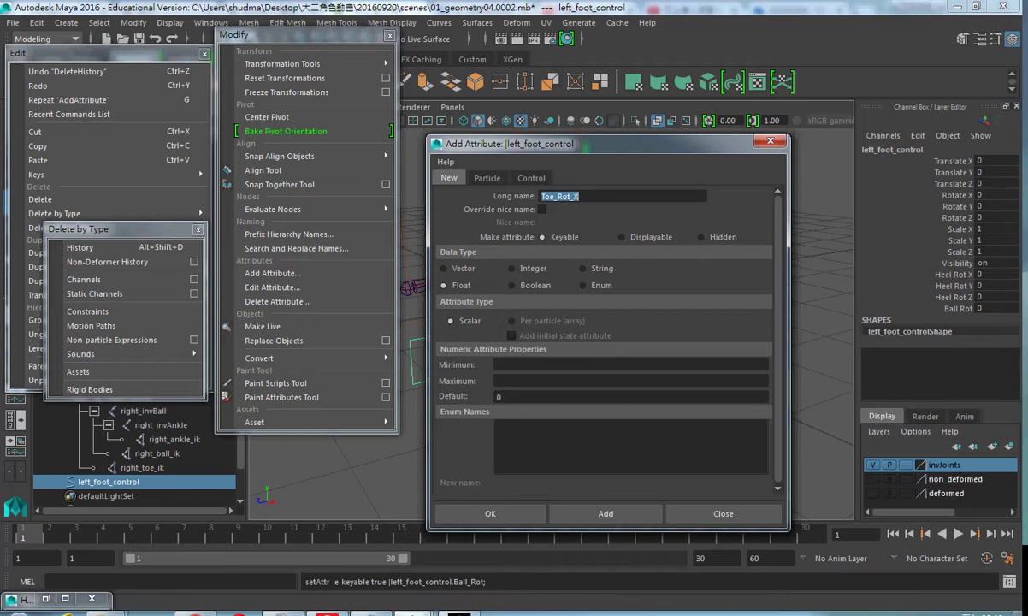
pyautogui.click(606, 513)
# - Add Toe_Rot_Y and Toe_Rot_Z, then select the new channels in the Channel Box
pyautogui.press('BackSpace')
pyautogui.write('Y')
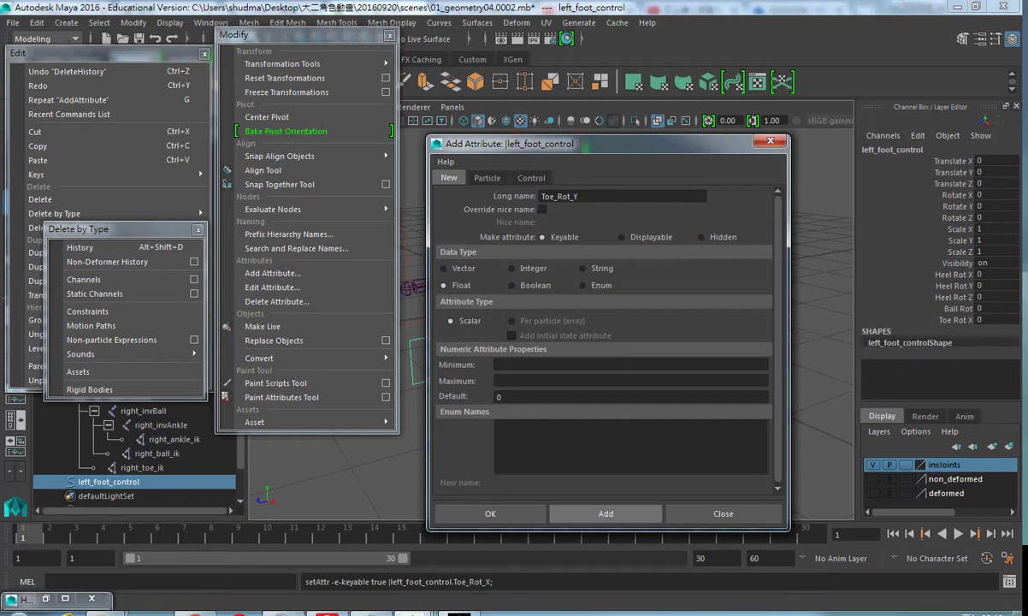
pyautogui.click(605, 513)
pyautogui.write('Toe_Rot_Y')
pyautogui.press('BackSpace')
pyautogui.write('Z')
pyautogui.click(605, 513)
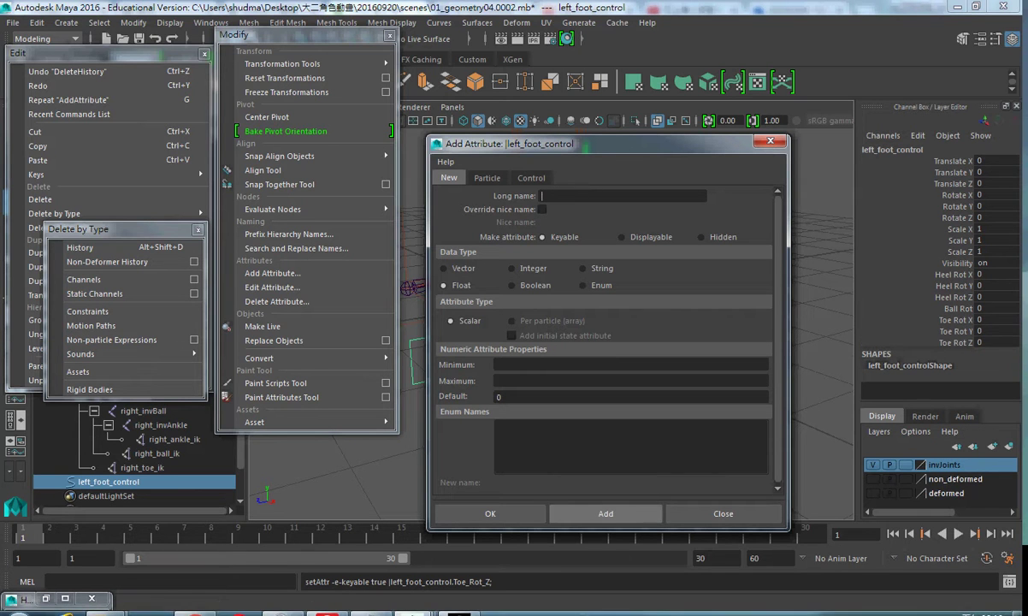
pyautogui.moveTo(951, 274); pyautogui.dragTo(952, 342)
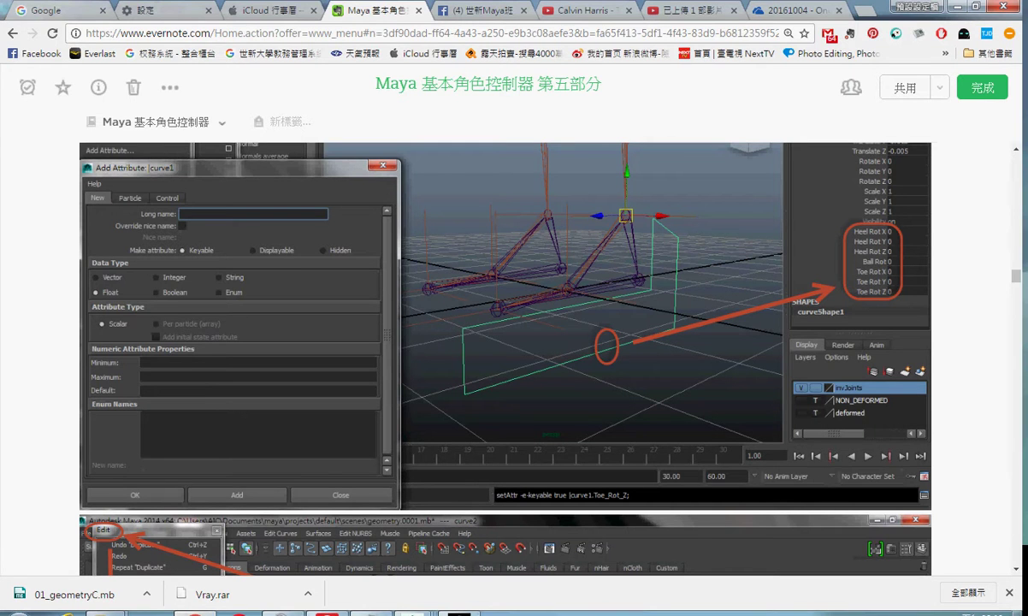
# - Read the Delete by Type, Freeze Transformations and untouchable Edit Layer steps, then return to Maya
pyautogui.scroll(-1, 504, 342)
pyautogui.scroll(-2, 504, 342)
pyautogui.scroll(-2, 505, 342)
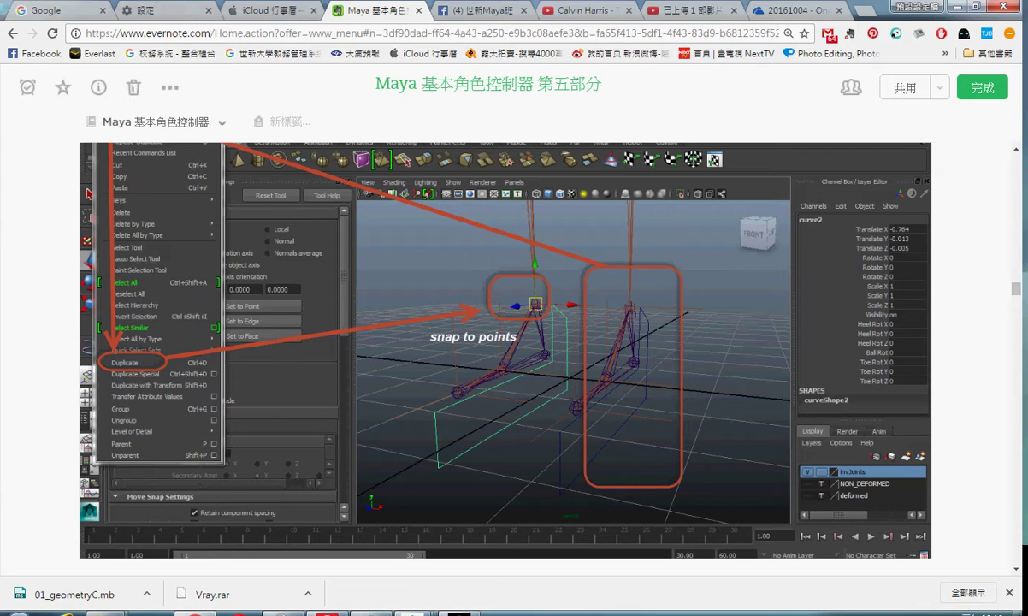
pyautogui.scroll(-3, 504, 342)
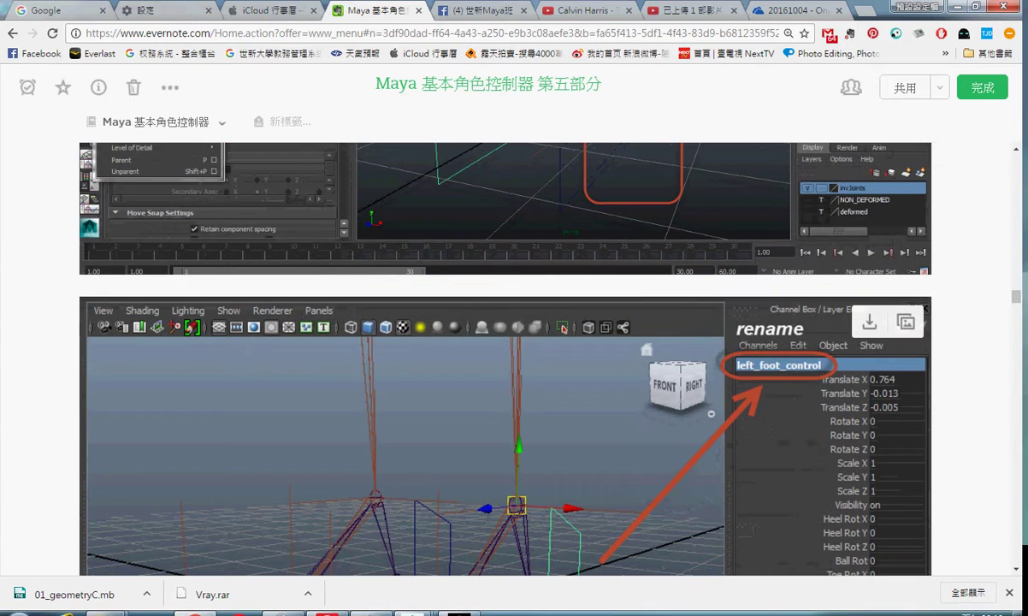
pyautogui.scroll(-3, 504, 342)
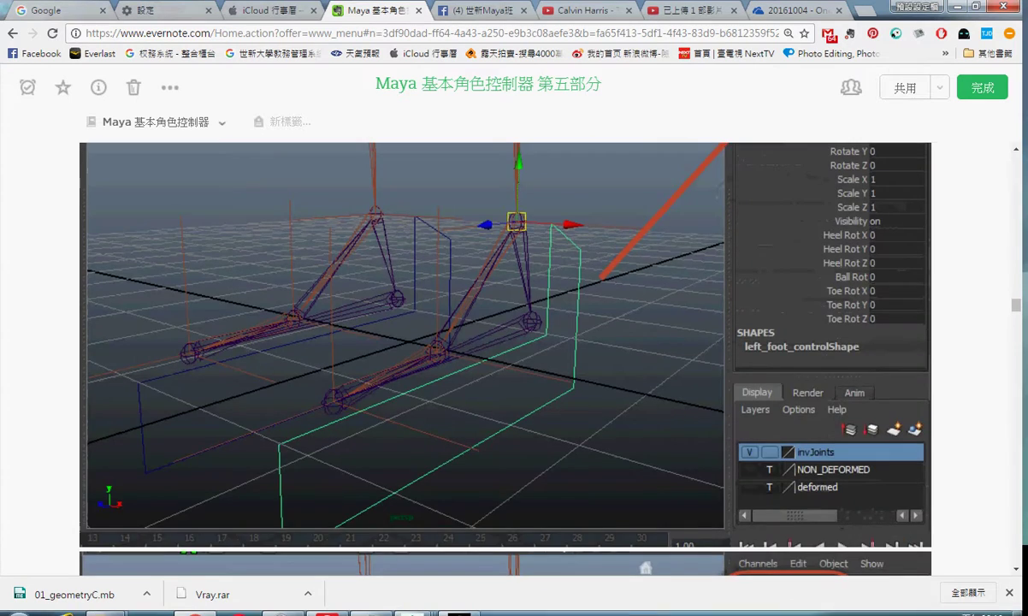
pyautogui.scroll(-3, 504, 342)
pyautogui.scroll(-2, 504, 342)
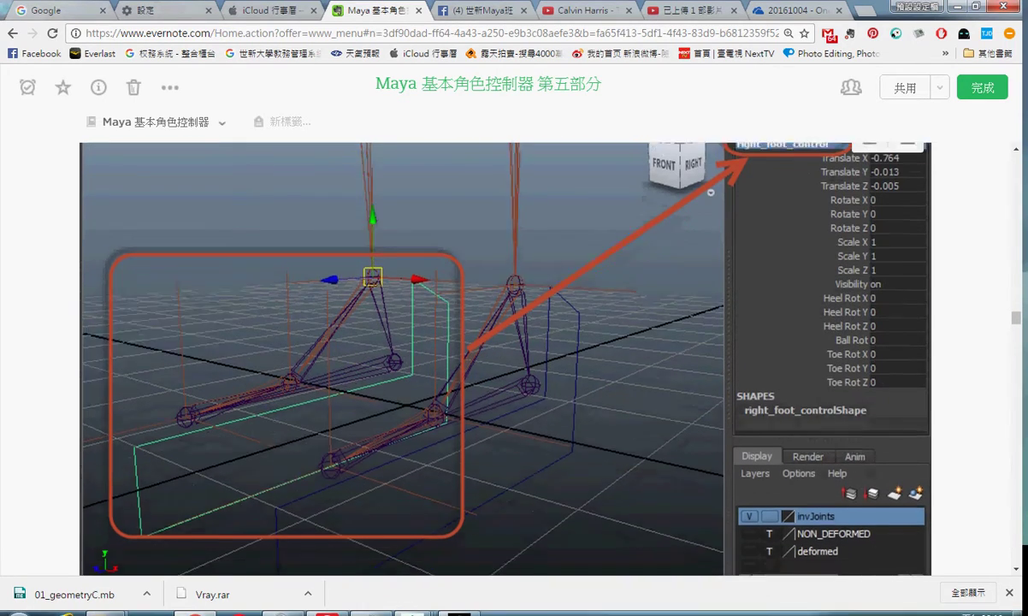
pyautogui.scroll(-4, 504, 342)
pyautogui.scroll(-2, 505, 342)
pyautogui.scroll(-1, 504, 342)
pyautogui.scroll(-1, 504, 342)
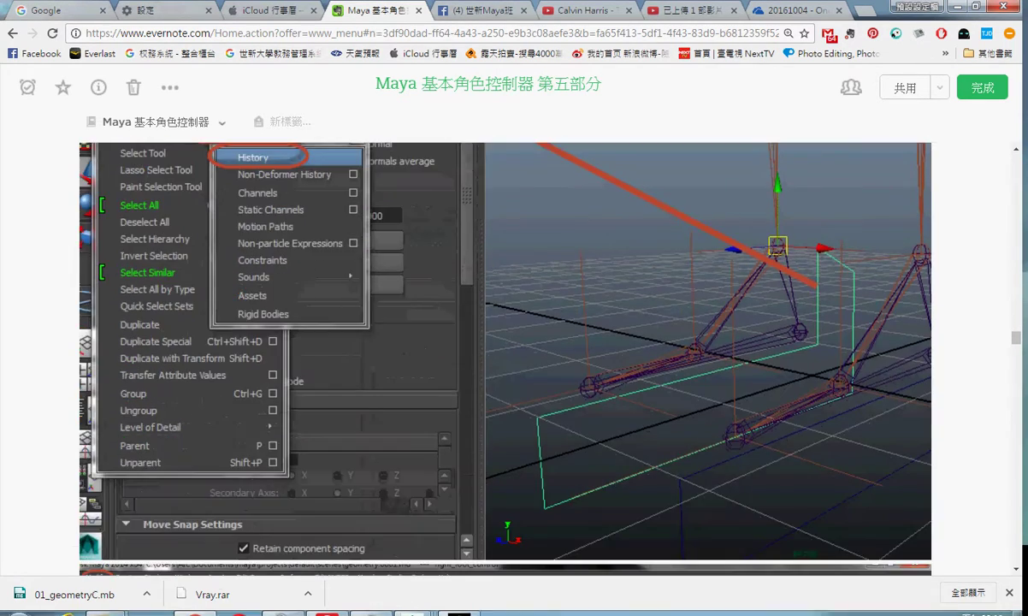
pyautogui.scroll(2, 504, 342)
pyautogui.scroll(-1, 504, 342)
pyautogui.scroll(3, 505, 342)
pyautogui.scroll(1, 504, 342)
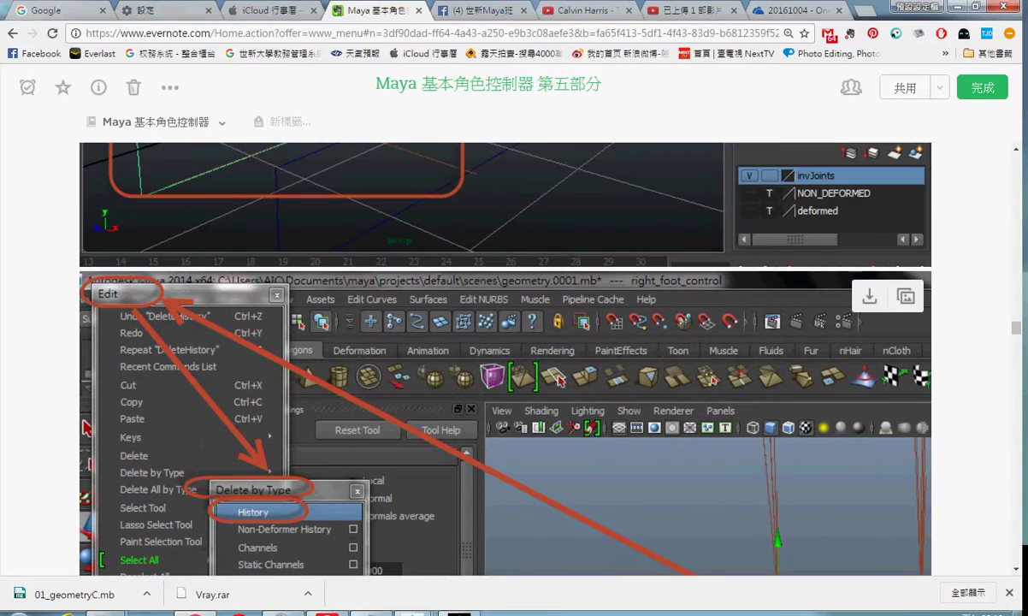
pyautogui.scroll(-2, 504, 342)
pyautogui.scroll(-2, 504, 342)
pyautogui.scroll(-3, 505, 342)
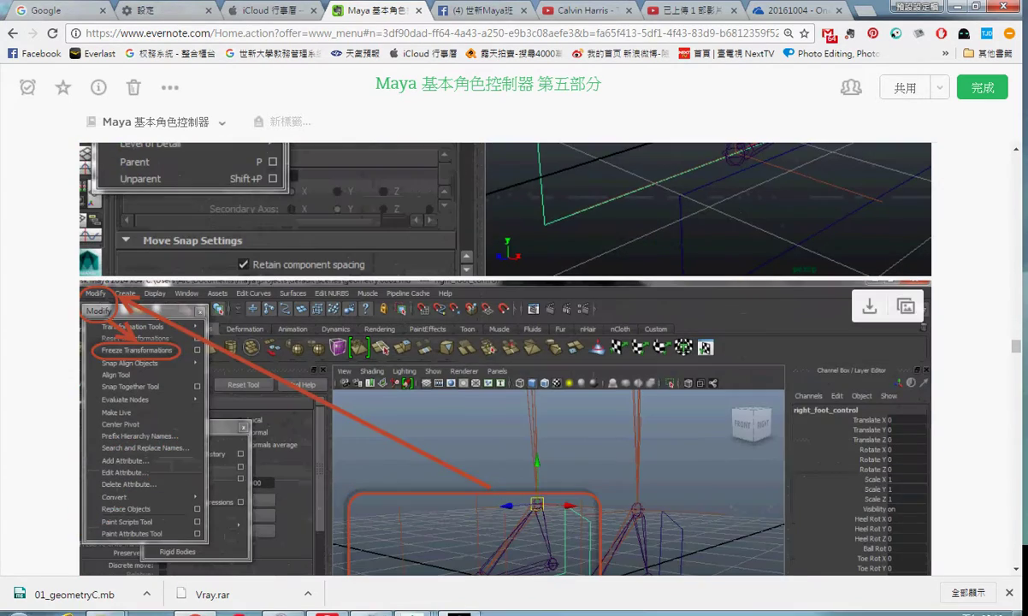
pyautogui.scroll(-1, 505, 342)
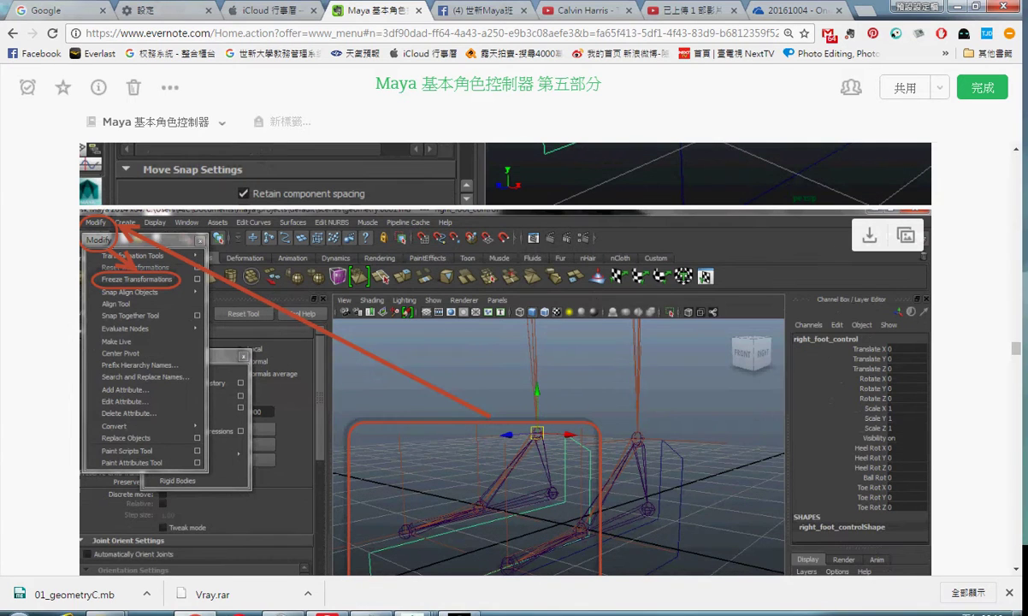
pyautogui.scroll(-3, 505, 342)
pyautogui.scroll(-3, 504, 342)
pyautogui.scroll(-1, 504, 342)
pyautogui.scroll(-2, 504, 342)
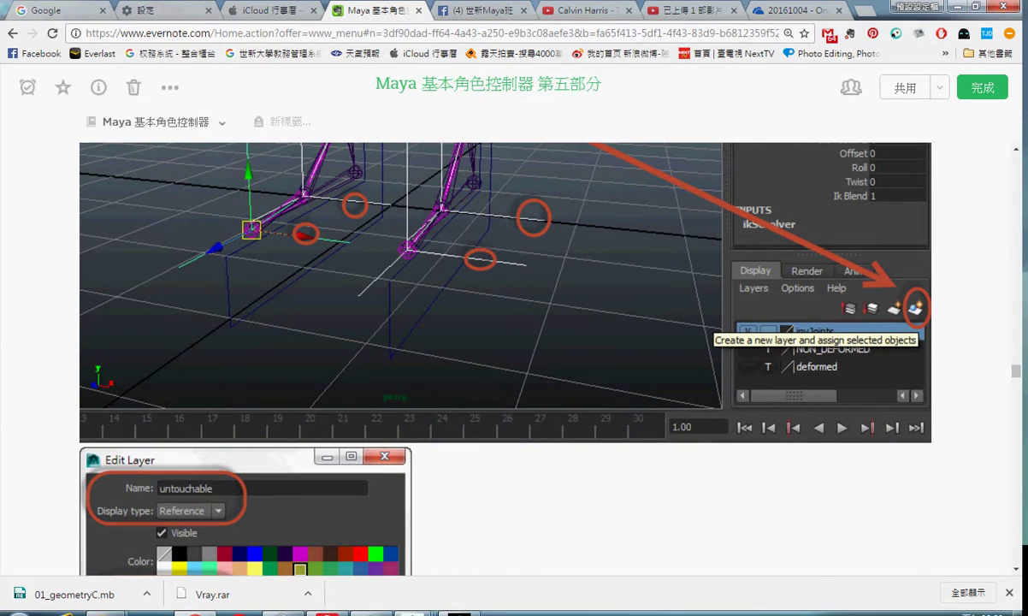
pyautogui.click(606, 504)
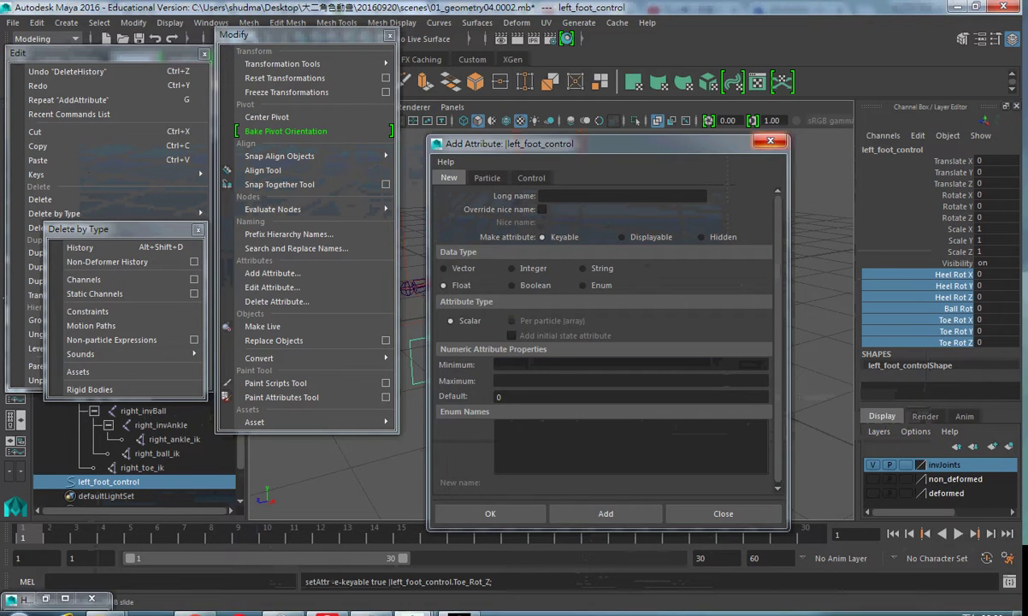
# - Close the leftover Add Attribute dialog and the floating command, edit and delete panels
pyautogui.click(769, 140)
pyautogui.click(389, 36)
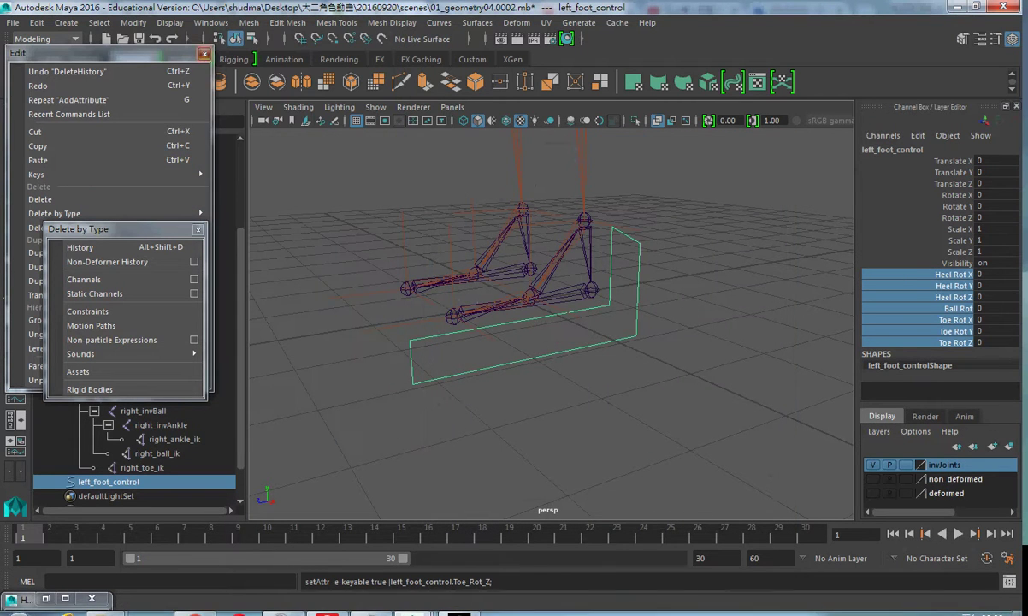
pyautogui.click(203, 53)
pyautogui.click(198, 230)
# - Duplicate left_foot_control, point-snap it to the right leg at Translate X -1.504, and name it right_foot_control
pyautogui.keyDown('alt'); pyautogui.moveTo(547, 342); pyautogui.dragTo(513, 291); pyautogui.keyUp('alt')
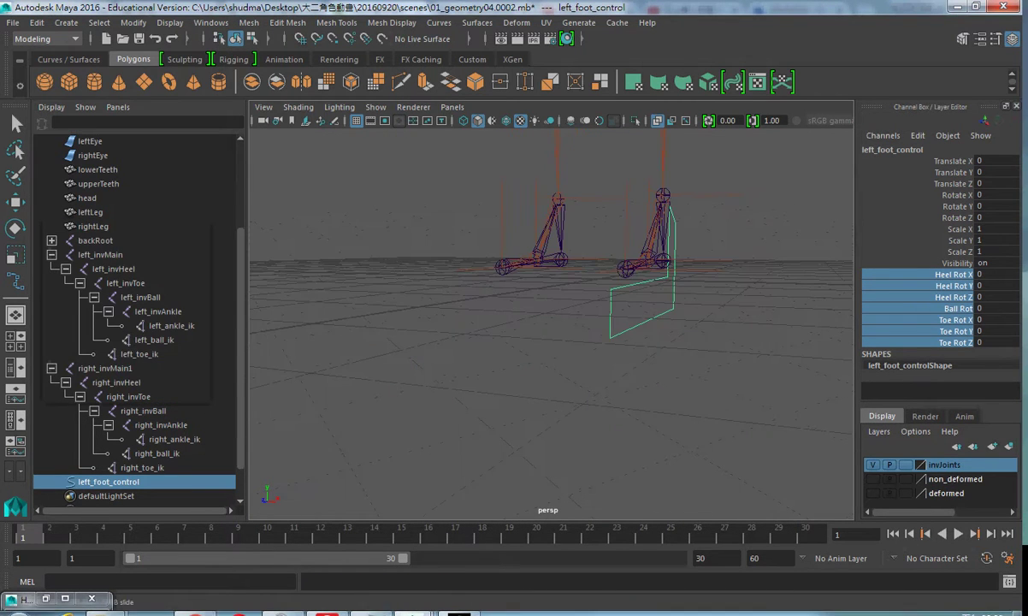
pyautogui.click(37, 22)
pyautogui.click(111, 33)
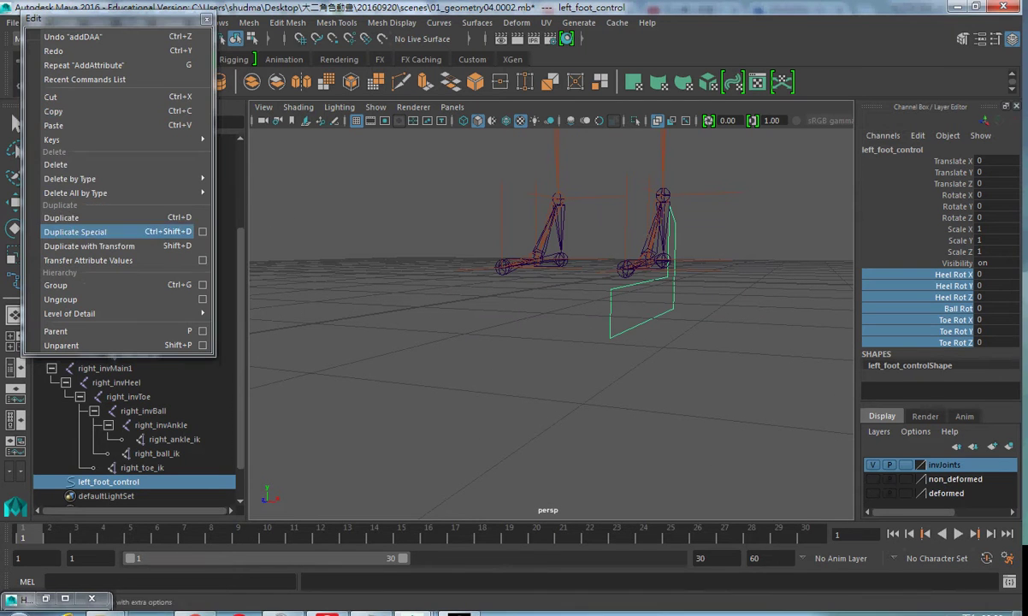
pyautogui.click(85, 217)
pyautogui.keyDown('alt'); pyautogui.moveTo(547, 256); pyautogui.dragTo(564, 342); pyautogui.keyUp('alt')
pyautogui.moveTo(727, 241); pyautogui.dragTo(641, 234)
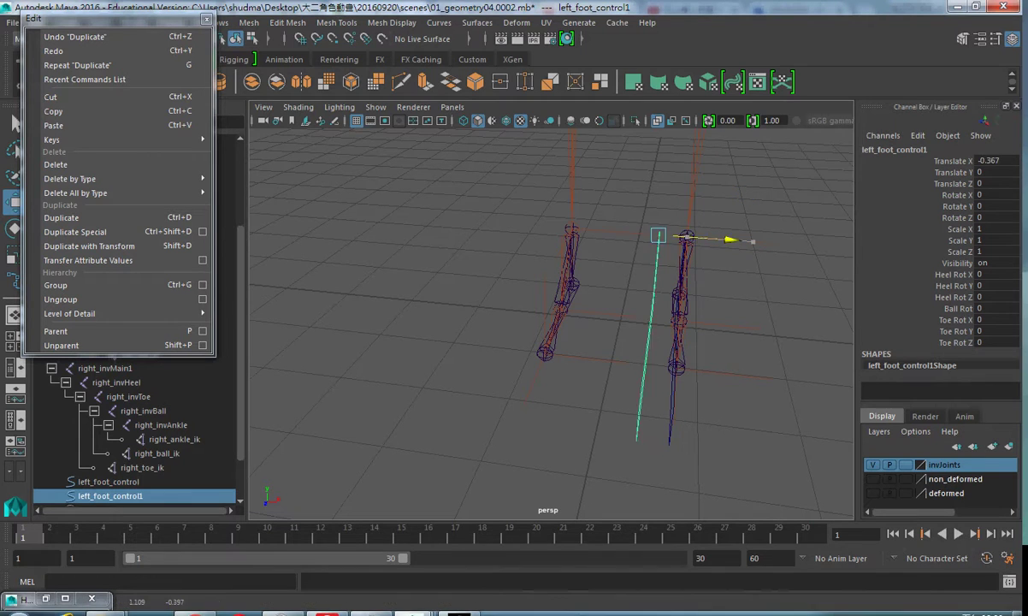
pyautogui.press('v')
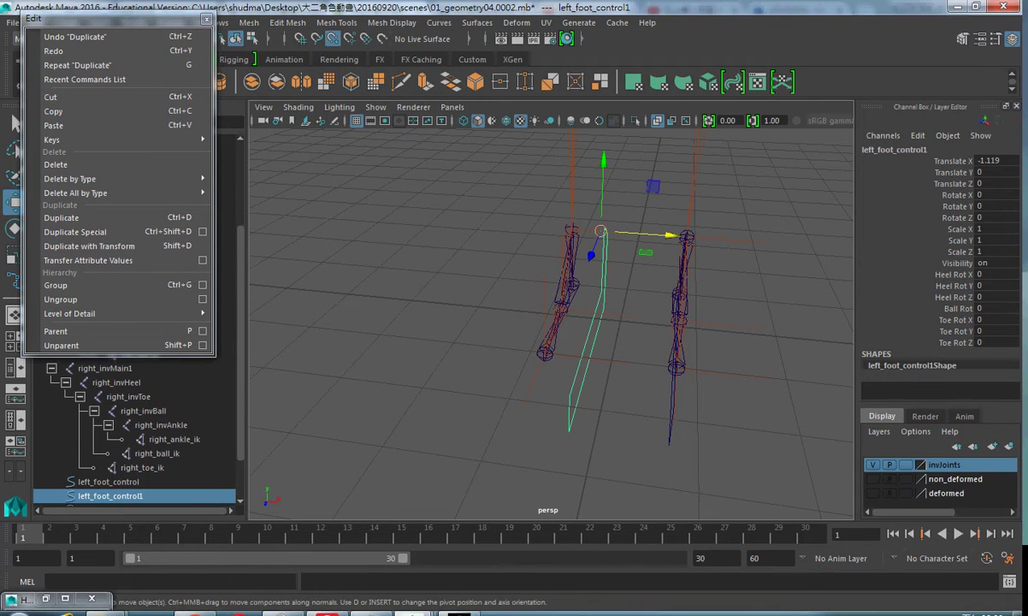
pyautogui.moveTo(601, 231)
pyautogui.mouseDown()
pyautogui.moveTo(568, 229)
pyautogui.moveTo(478, 256)
pyautogui.moveTo(359, 257)
pyautogui.mouseUp()
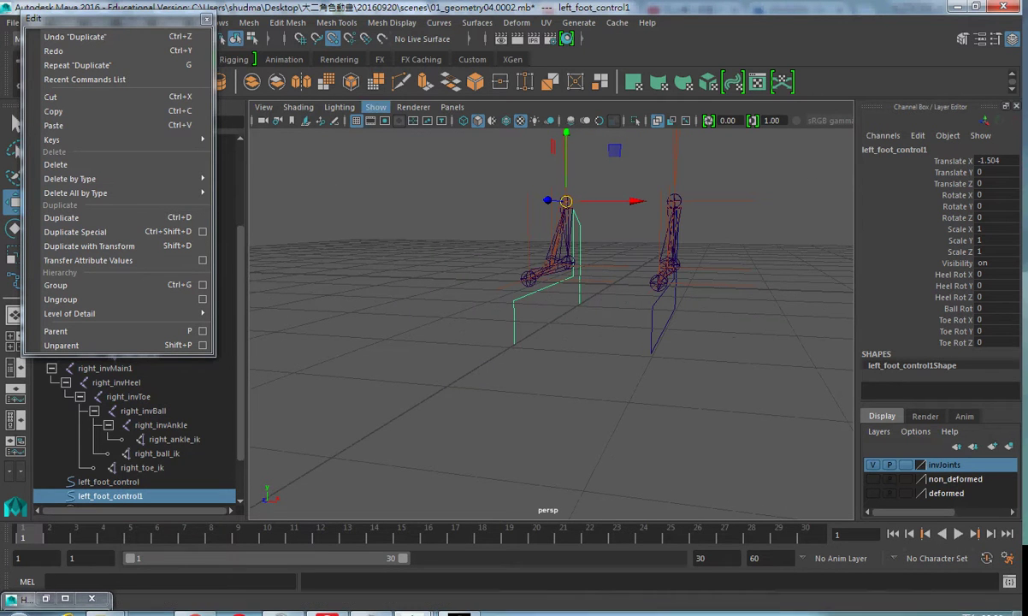
pyautogui.doubleClick(906, 150)
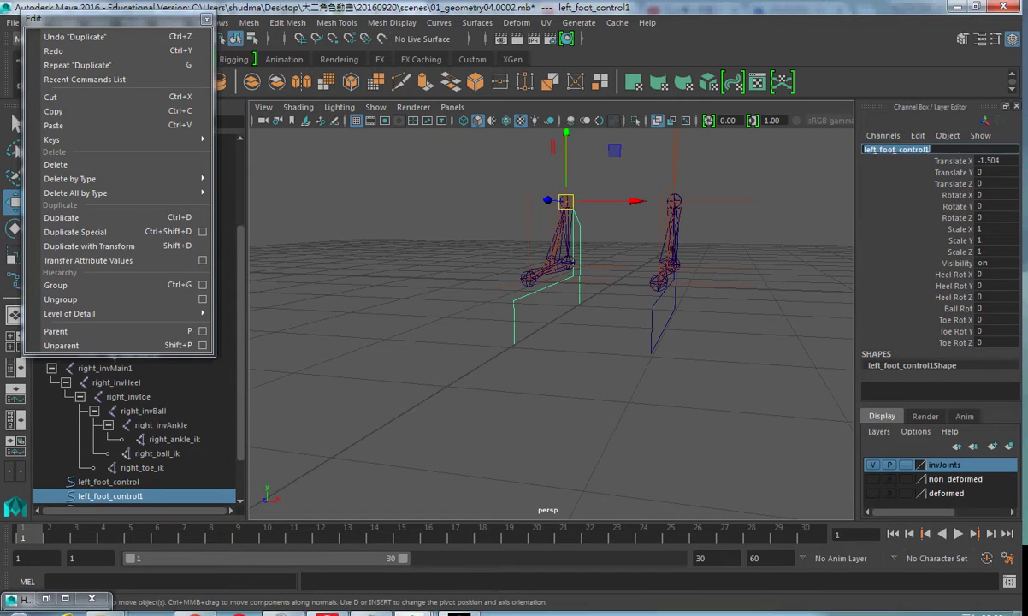
pyautogui.write('ri')
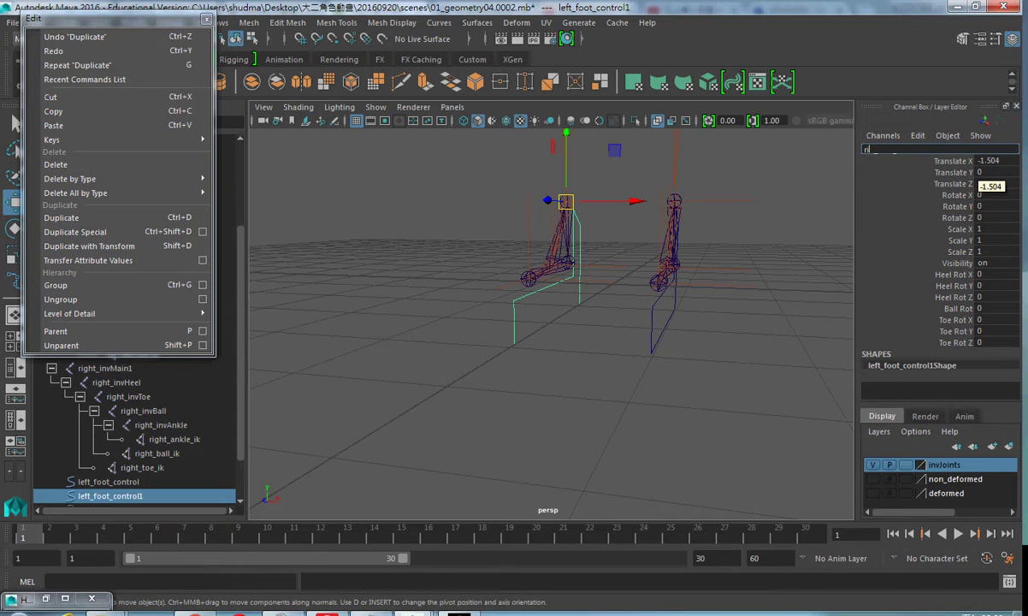
pyautogui.write('ght_foot')
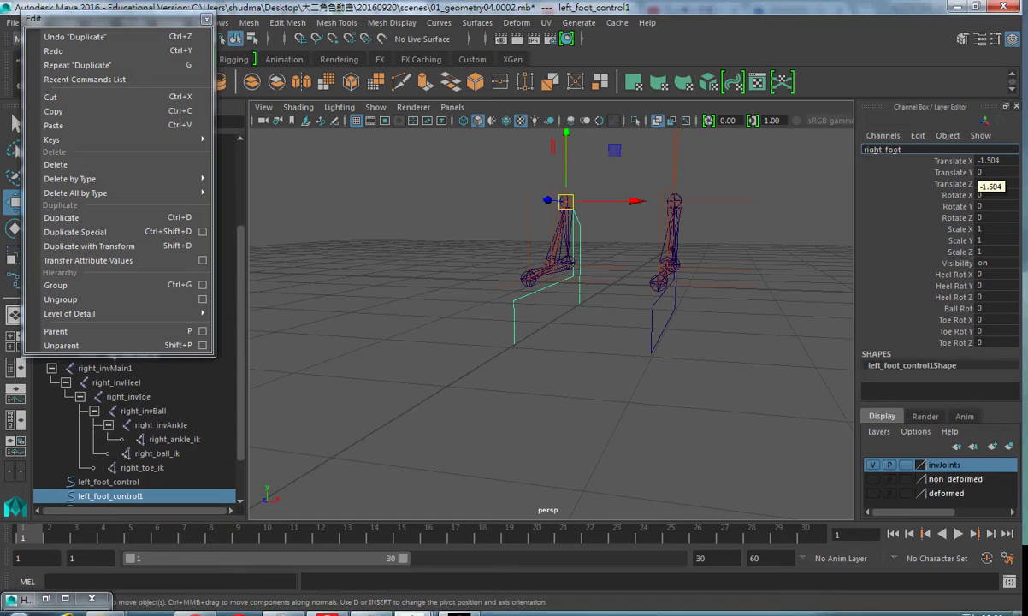
pyautogui.write('_contro')
pyautogui.write('l')
# - Confirm the name right_foot_control and freeze its transforms so Translate X reads 0
pyautogui.press('Return')
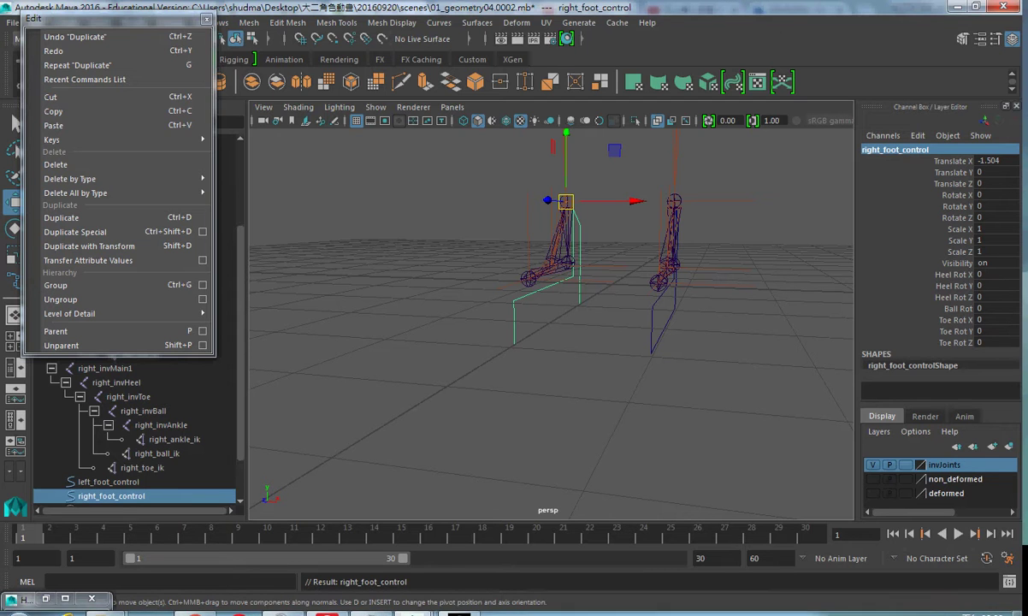
pyautogui.click(206, 18)
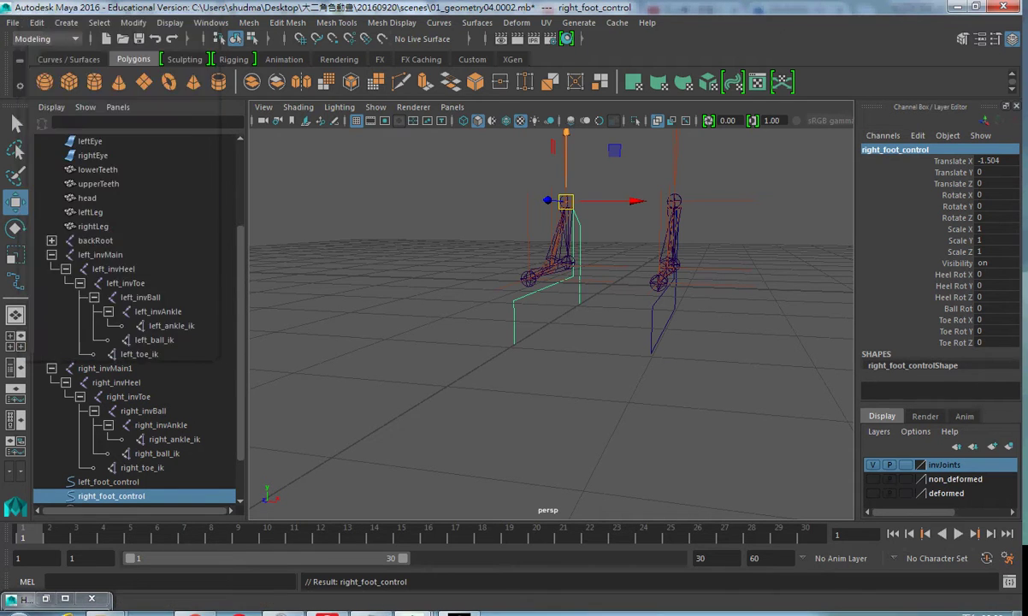
pyautogui.click(36, 22)
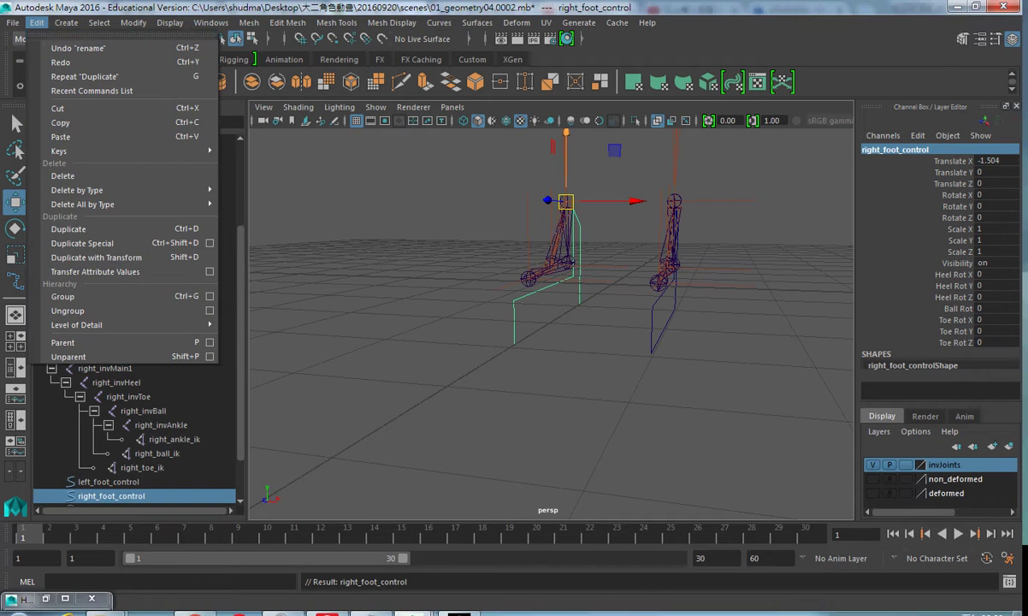
pyautogui.click(171, 34)
pyautogui.click(184, 75)
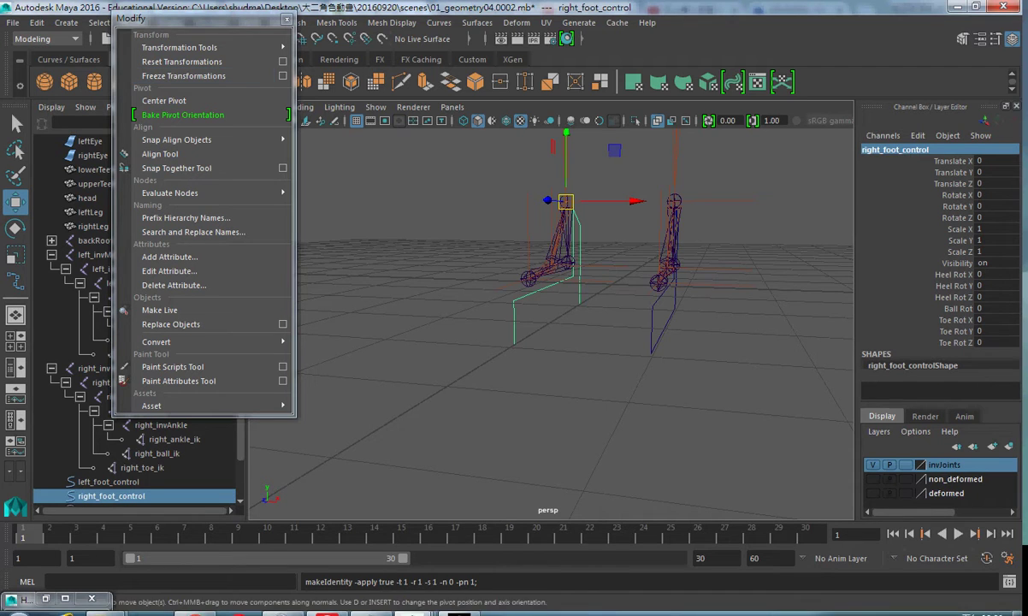
pyautogui.keyDown('alt'); pyautogui.moveTo(599, 384); pyautogui.dragTo(513, 376); pyautogui.keyUp('alt')
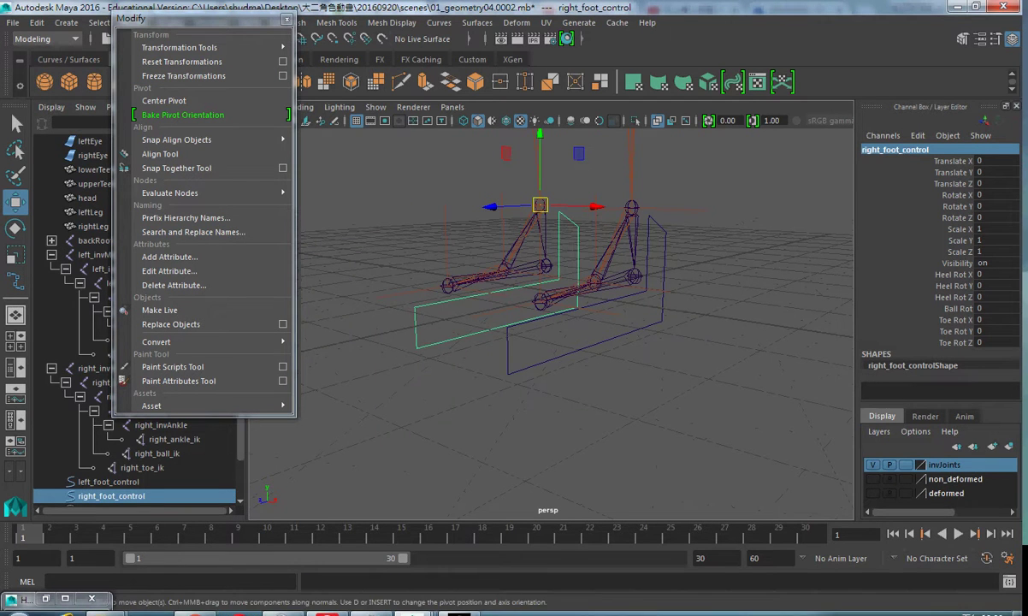
pyautogui.hotkey('alt', 'Tab')
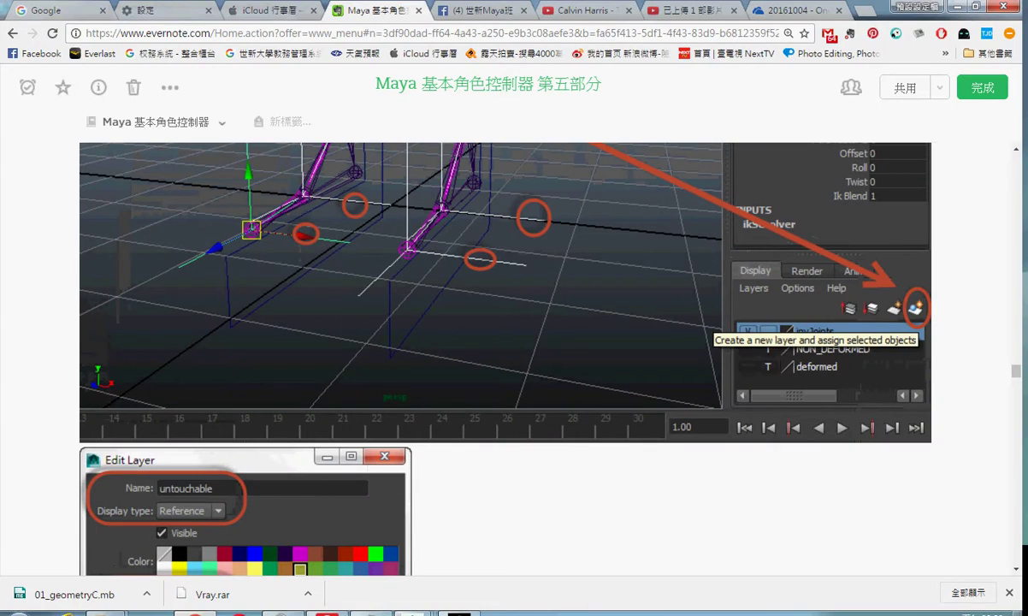
pyautogui.scroll(-2, 505, 359)
pyautogui.scroll(1, 504, 359)
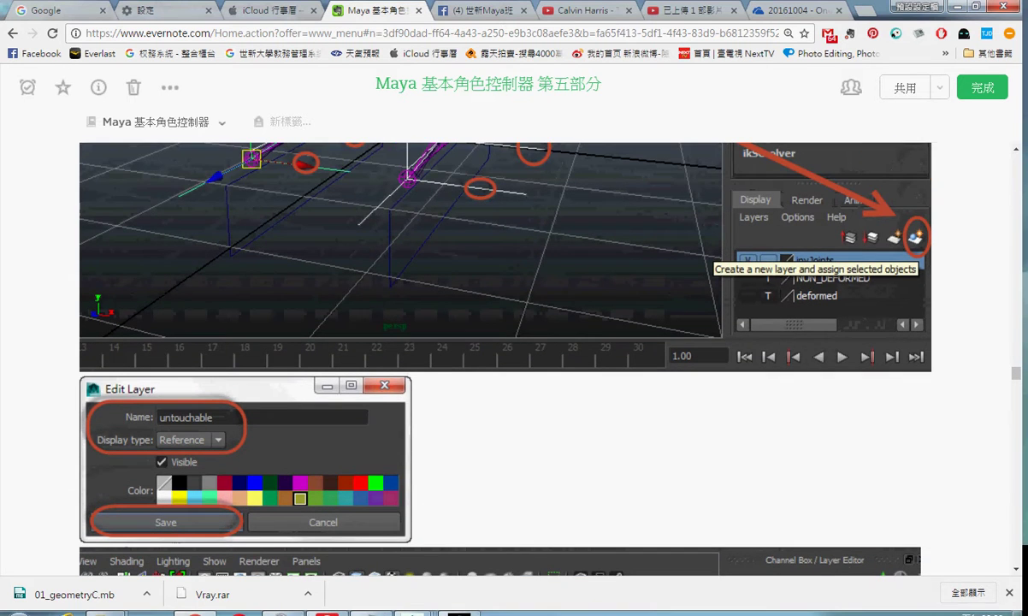
pyautogui.scroll(2, 504, 359)
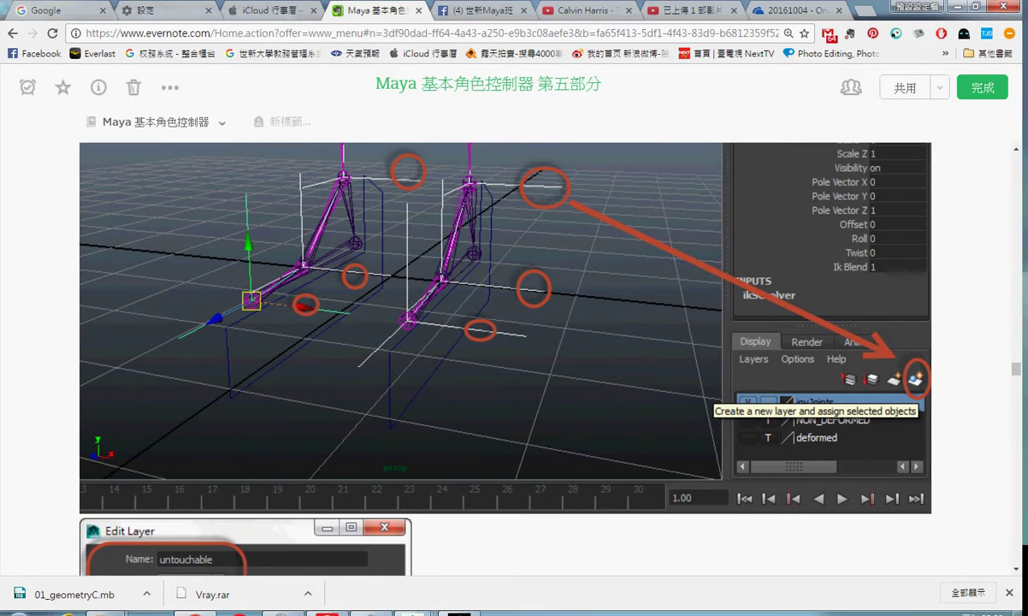
pyautogui.scroll(-2, 504, 359)
pyautogui.scroll(2, 505, 359)
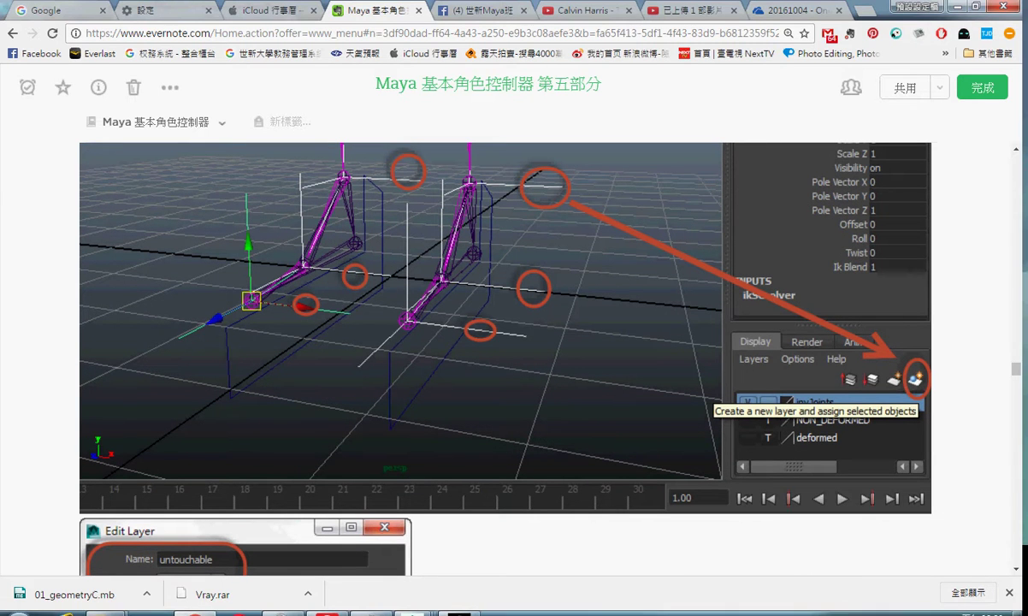
pyautogui.scroll(-1, 504, 359)
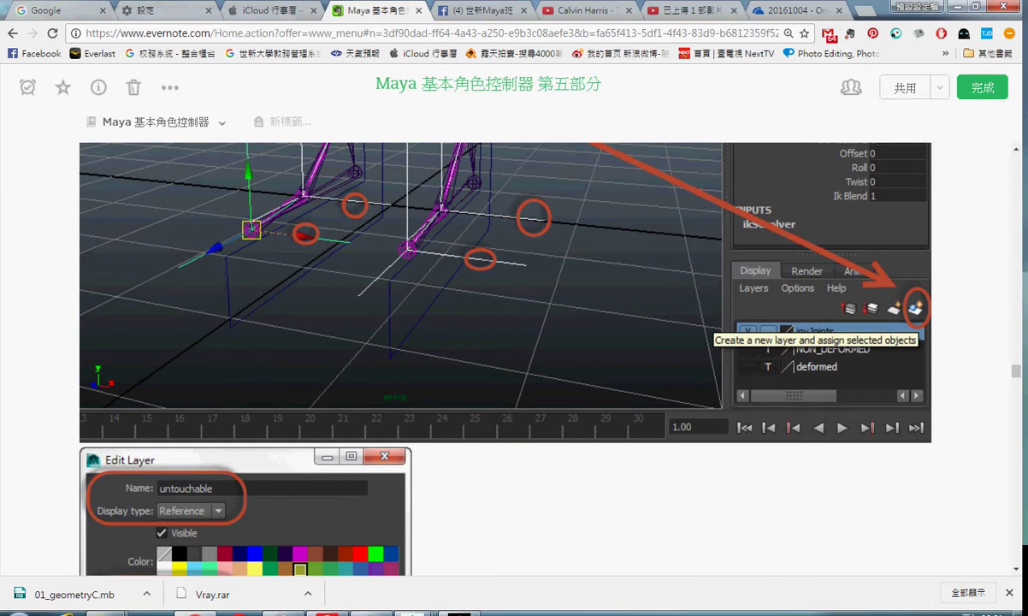
pyautogui.scroll(1, 505, 360)
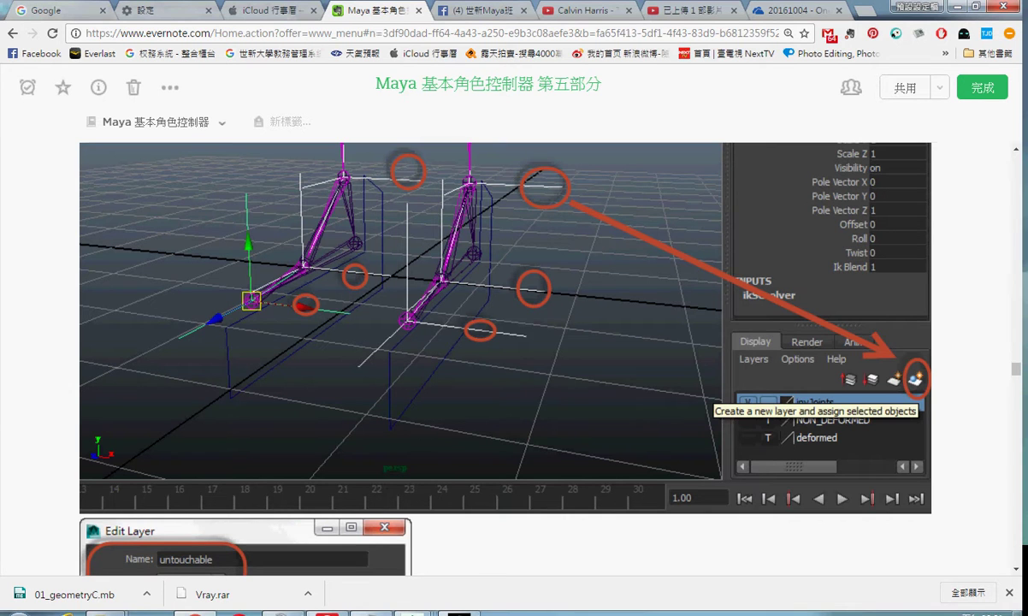
pyautogui.scroll(-3, 247, 385)
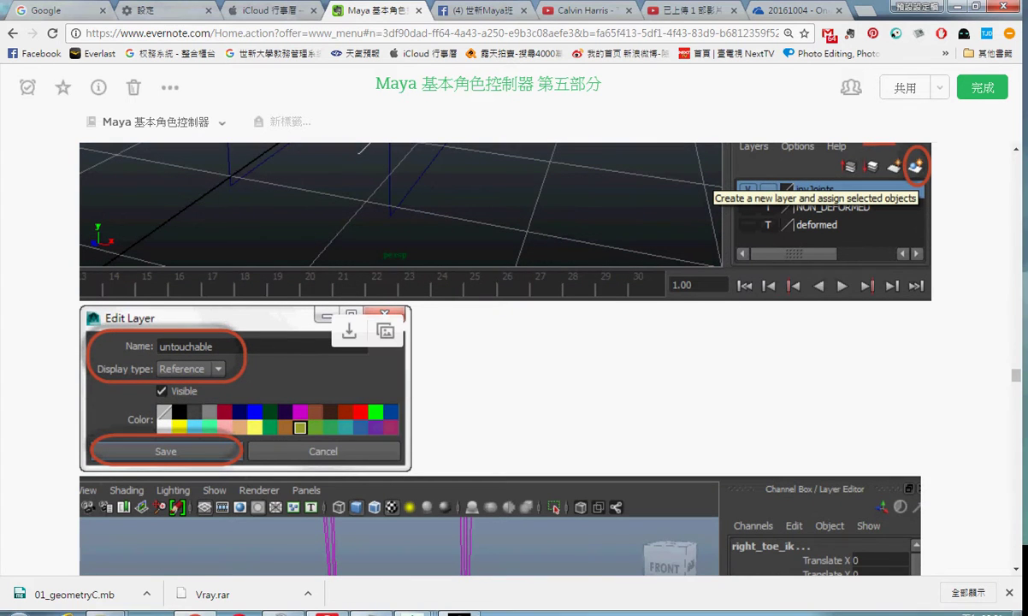
pyautogui.scroll(-1, 504, 359)
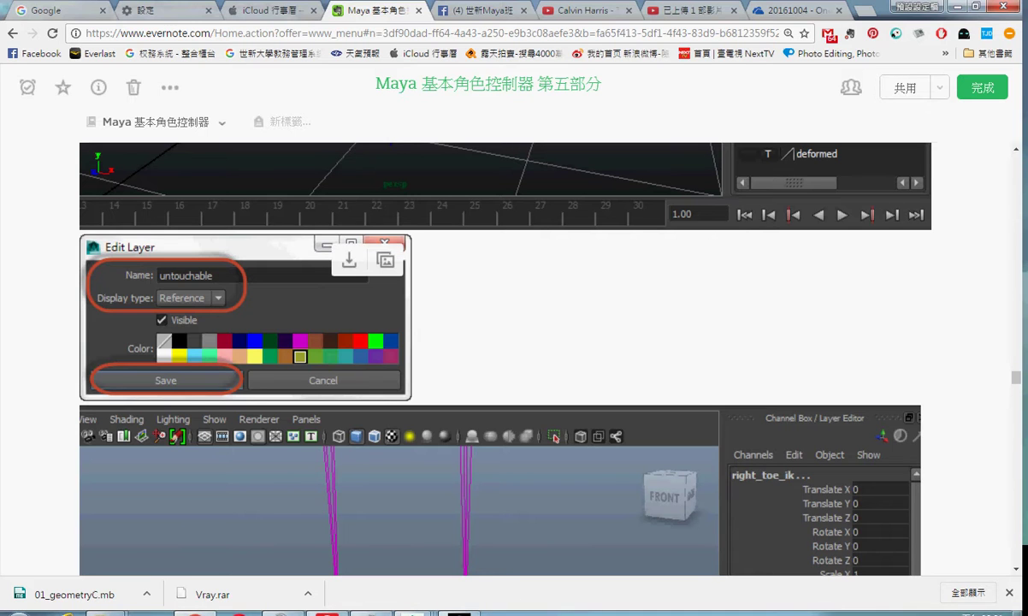
pyautogui.scroll(-3, 504, 342)
pyautogui.scroll(-1, 505, 342)
pyautogui.scroll(-1, 504, 342)
pyautogui.scroll(-1, 505, 342)
pyautogui.scroll(-1, 504, 342)
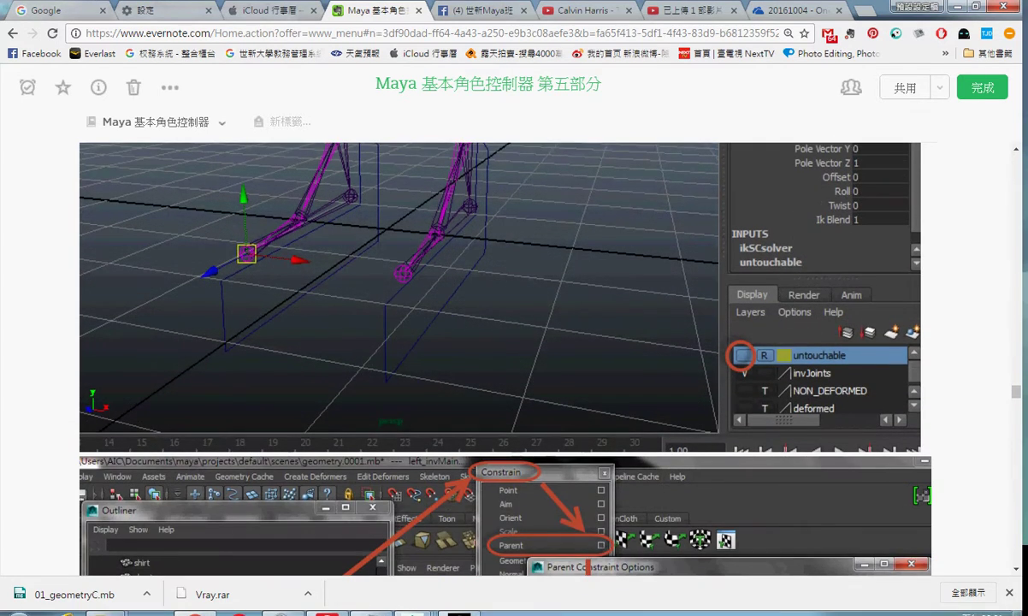
pyautogui.scroll(-3, 504, 342)
pyautogui.scroll(-3, 504, 342)
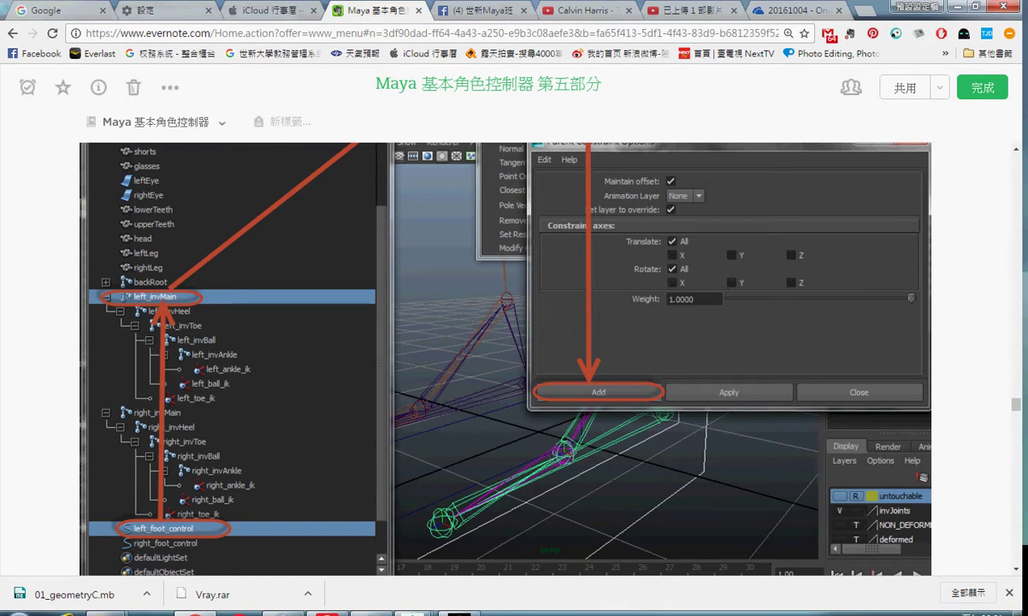
pyautogui.scroll(2, 504, 342)
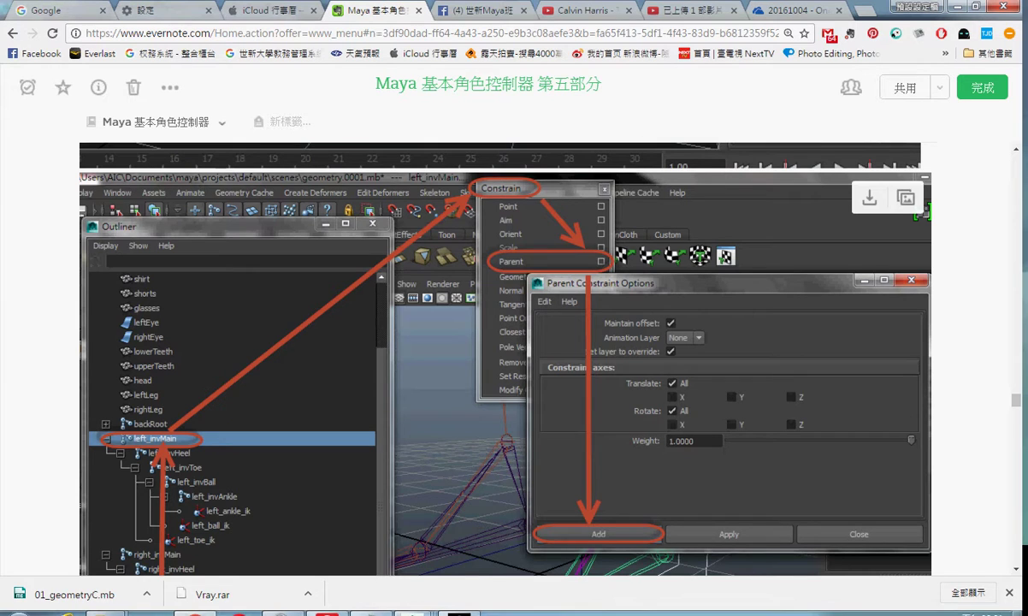
pyautogui.scroll(3, 505, 359)
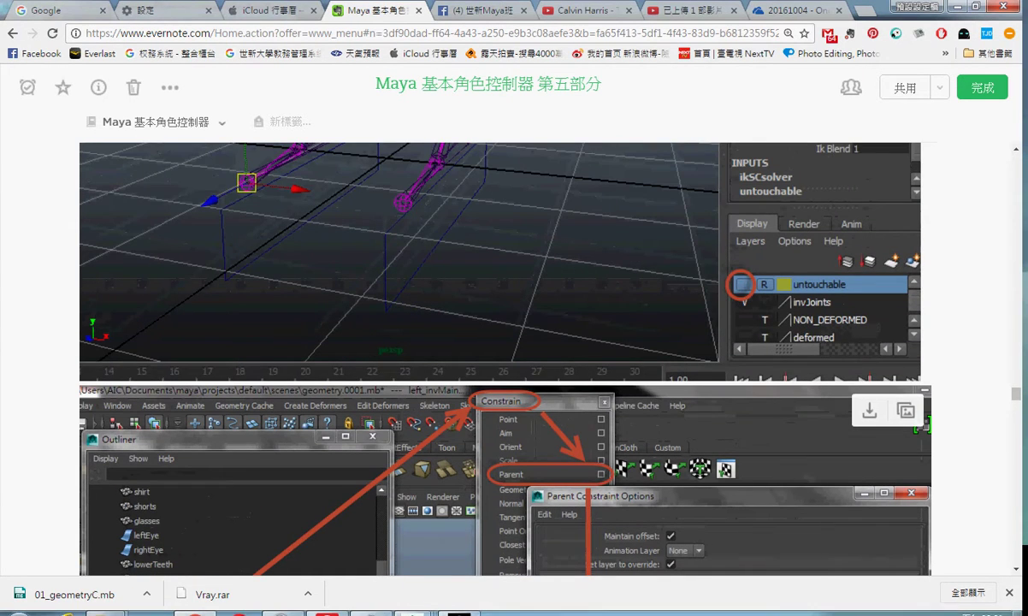
# - Select the ankle, ball and toe IK handles on both the left and right legs
pyautogui.click(474, 501)
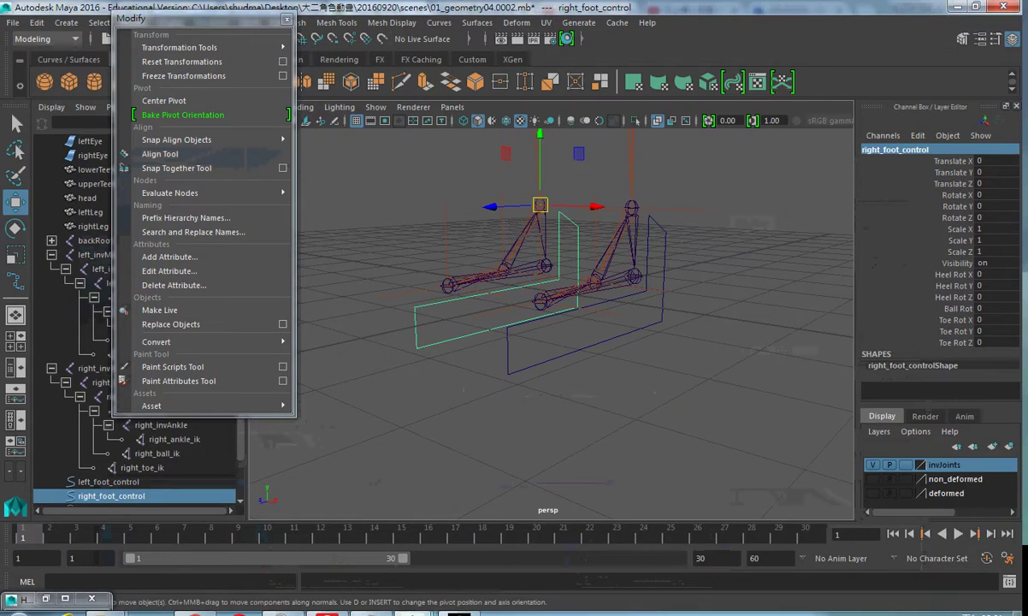
pyautogui.keyDown('alt'); pyautogui.moveTo(547, 300); pyautogui.dragTo(615, 290); pyautogui.keyUp('alt')
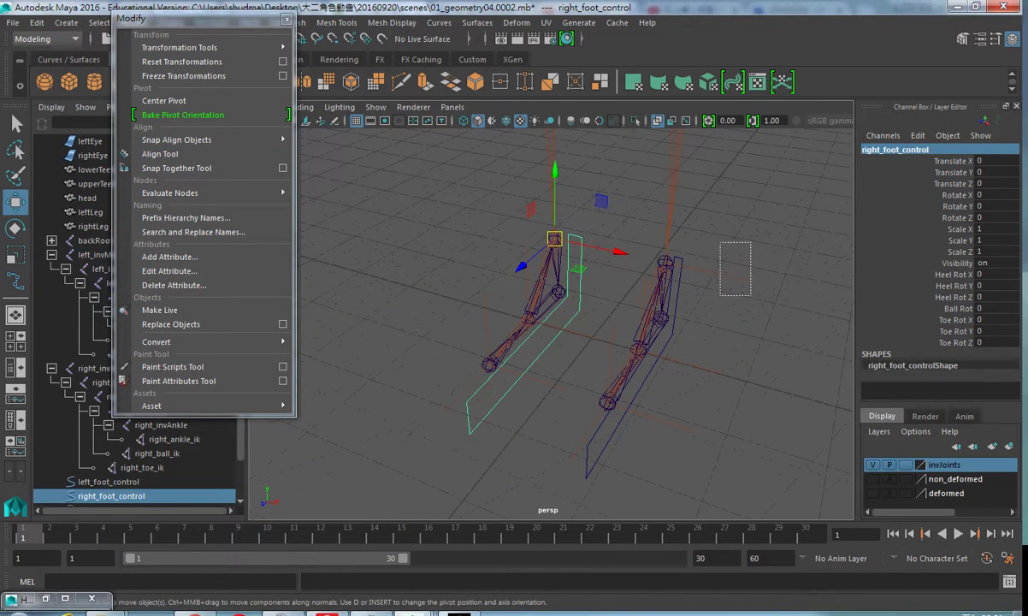
pyautogui.click(665, 262)
pyautogui.click(680, 334)
pyautogui.click(658, 401)
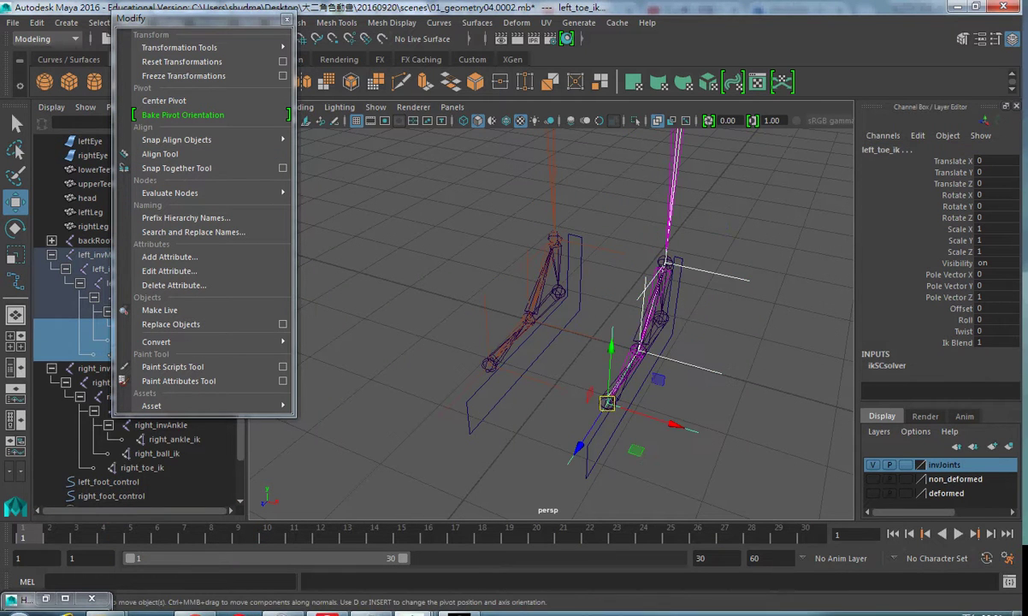
pyautogui.keyDown('alt'); pyautogui.moveTo(658, 401); pyautogui.dragTo(701, 402); pyautogui.keyUp('alt')
pyautogui.click(575, 221)
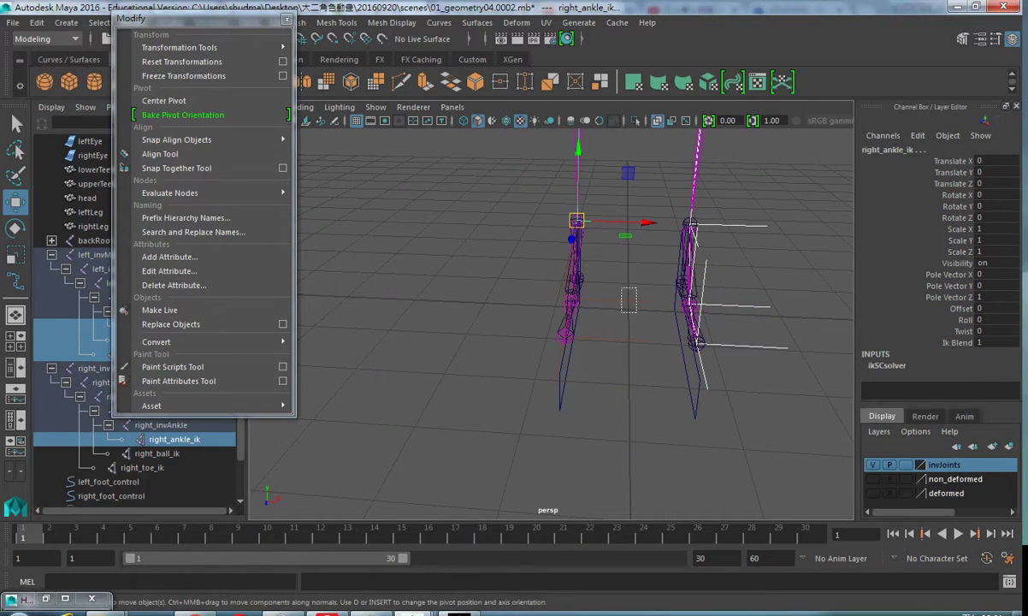
pyautogui.keyDown('shift'); pyautogui.click(570, 298); pyautogui.keyUp('shift')
pyautogui.keyDown('shift'); pyautogui.click(564, 333); pyautogui.keyUp('shift')
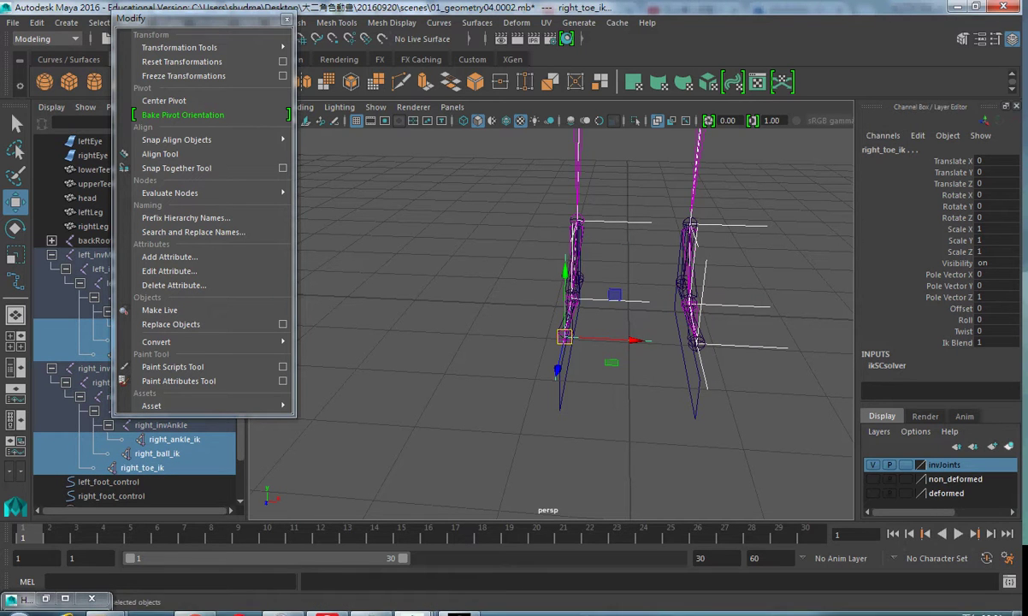
# - Create layer1 from the selected IK handles and toggle its visibility to check its contents
pyautogui.click(1007, 445)
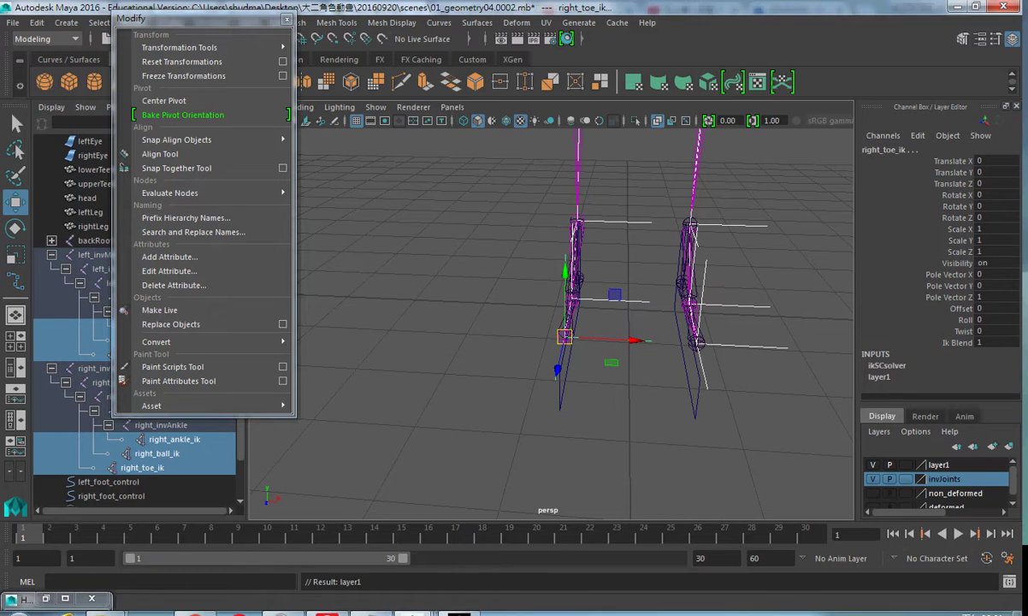
pyautogui.click(941, 464)
pyautogui.click(872, 464)
pyautogui.click(872, 465)
pyautogui.click(872, 464)
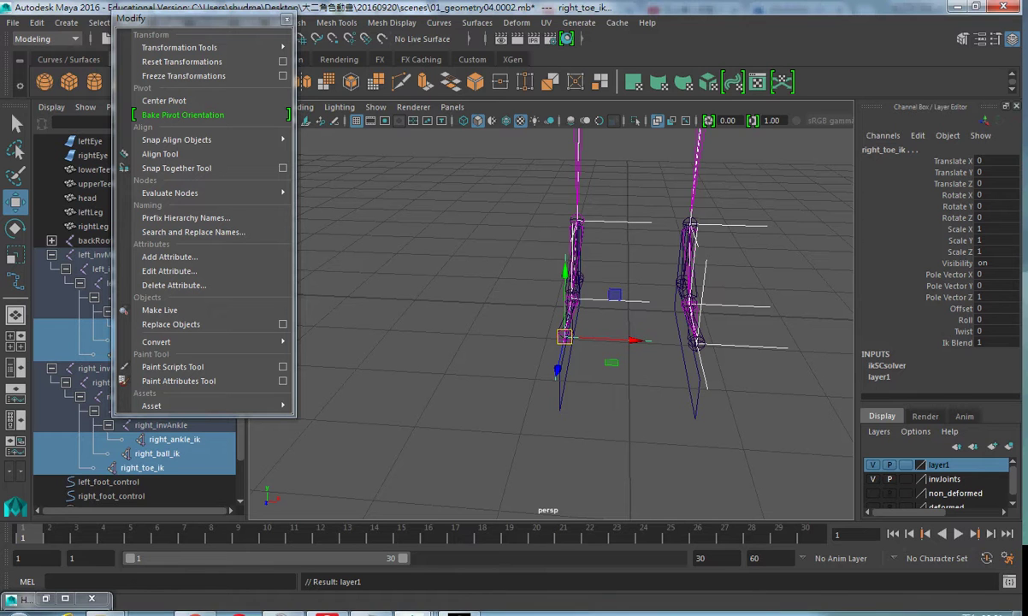
# - Rename layer1 to untouchable, set its display type to Reference, make it invisible, and save
pyautogui.doubleClick(938, 464)
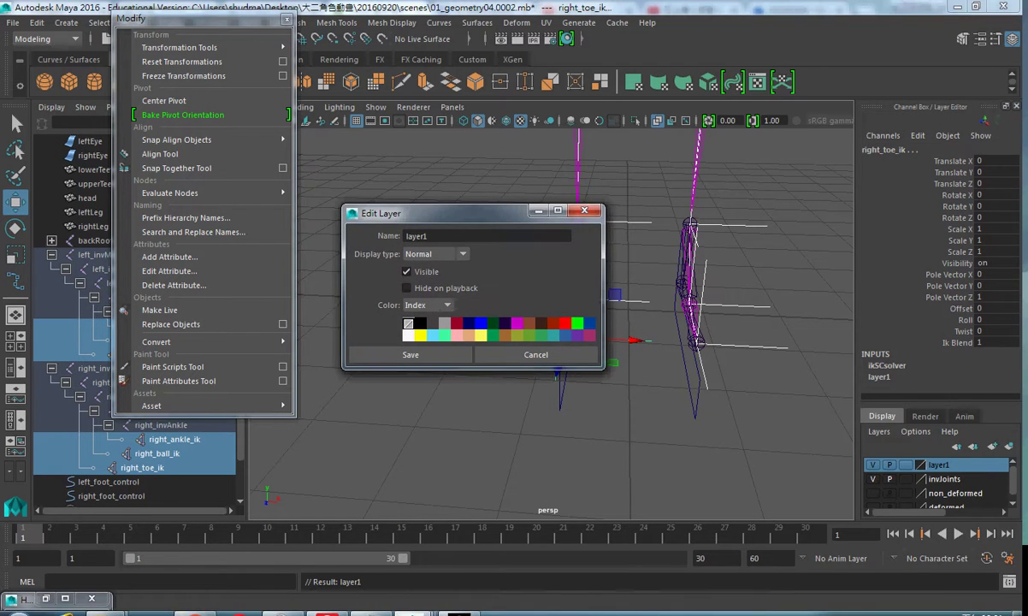
pyautogui.doubleClick(416, 235)
pyautogui.write('untou')
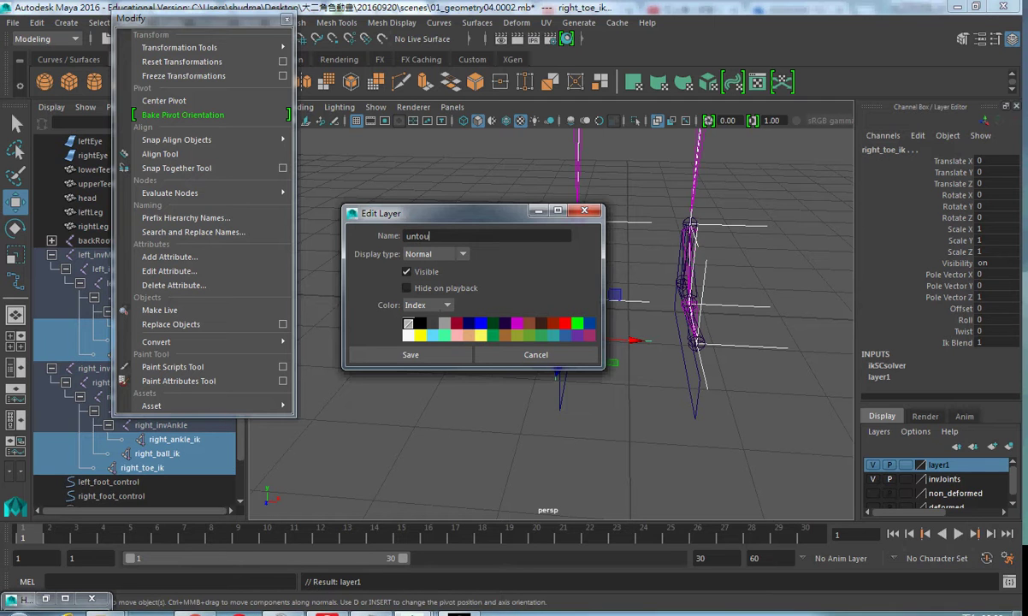
pyautogui.write('chab')
pyautogui.write('le')
pyautogui.click(436, 254)
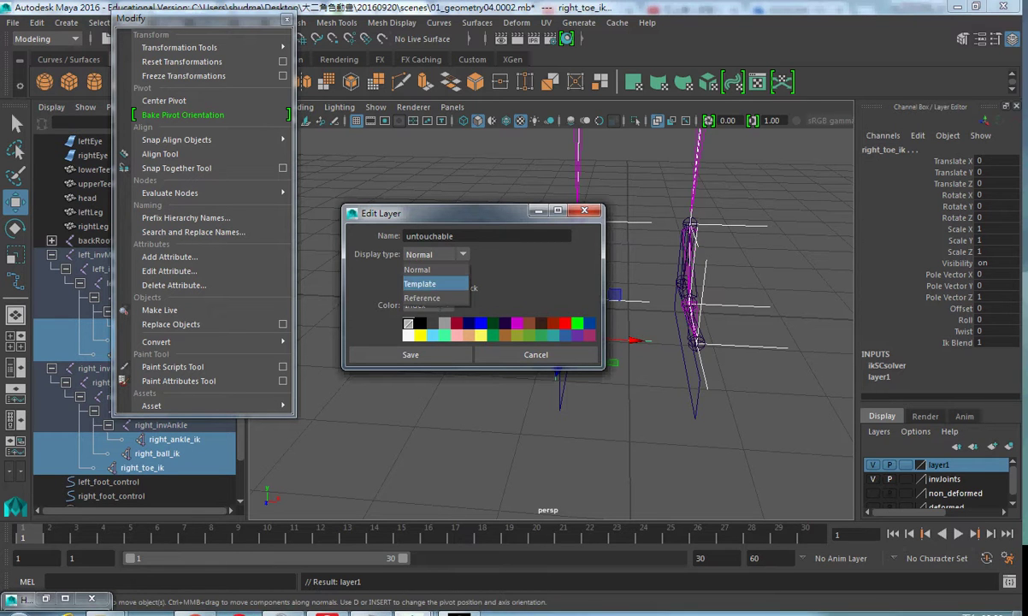
pyautogui.click(421, 298)
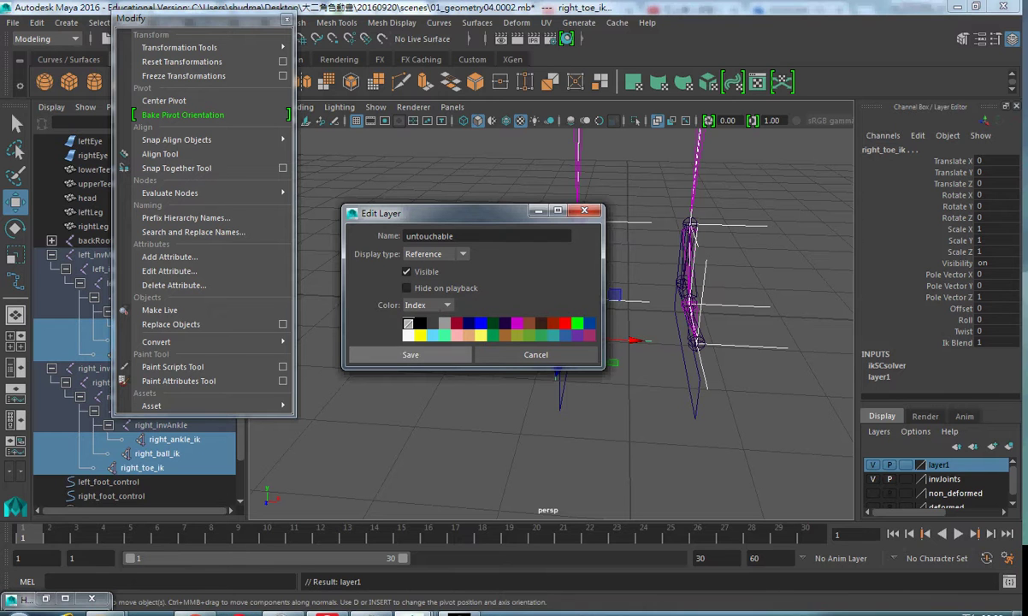
pyautogui.click(407, 271)
pyautogui.click(410, 354)
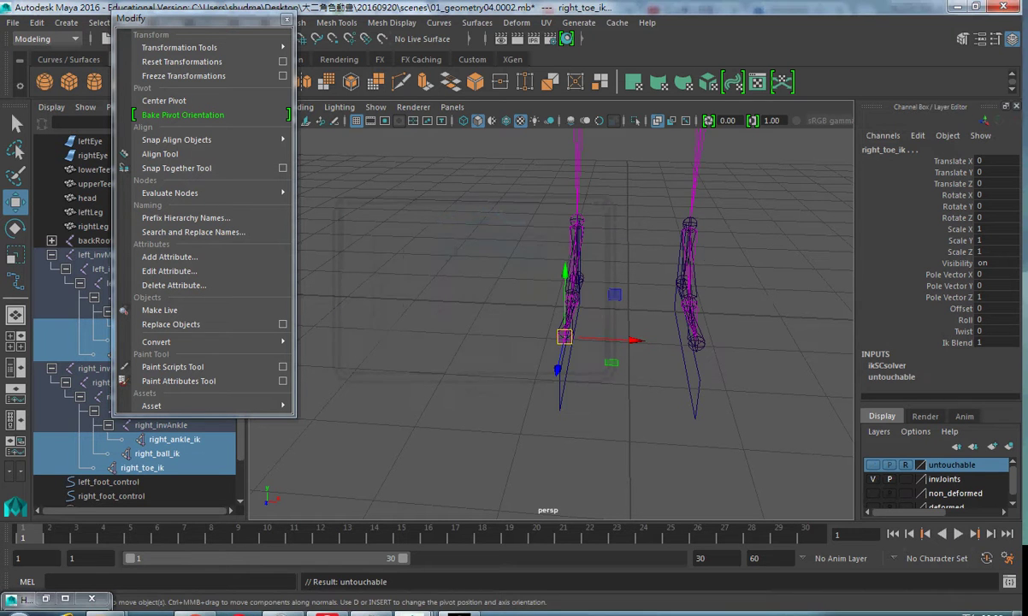
# - Hide the untouchable layer's contents, select both foot controls, then clear the selection
pyautogui.click(872, 465)
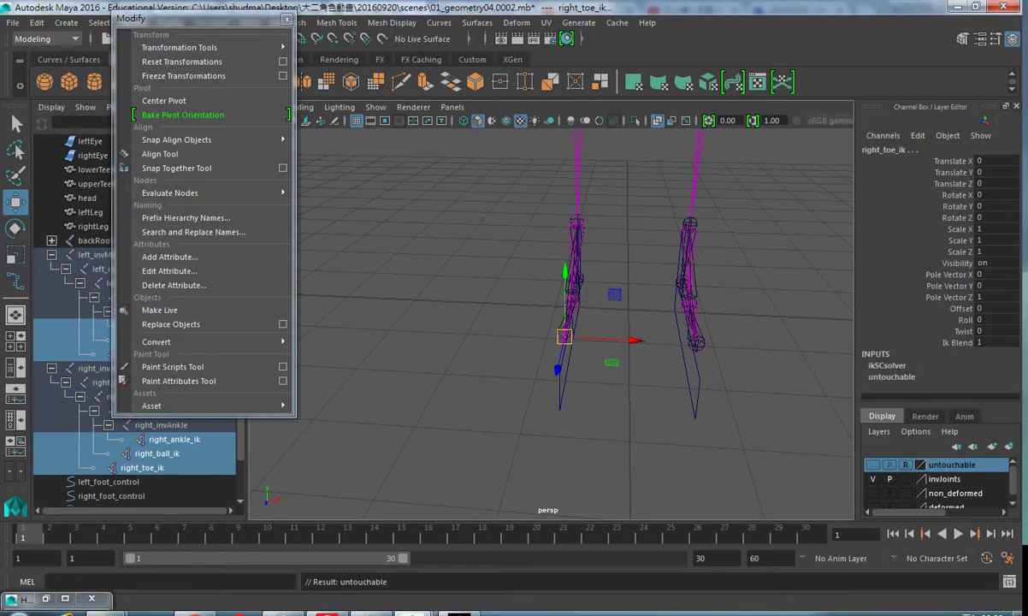
pyautogui.keyDown('alt'); pyautogui.moveTo(547, 307); pyautogui.dragTo(478, 282); pyautogui.keyUp('alt')
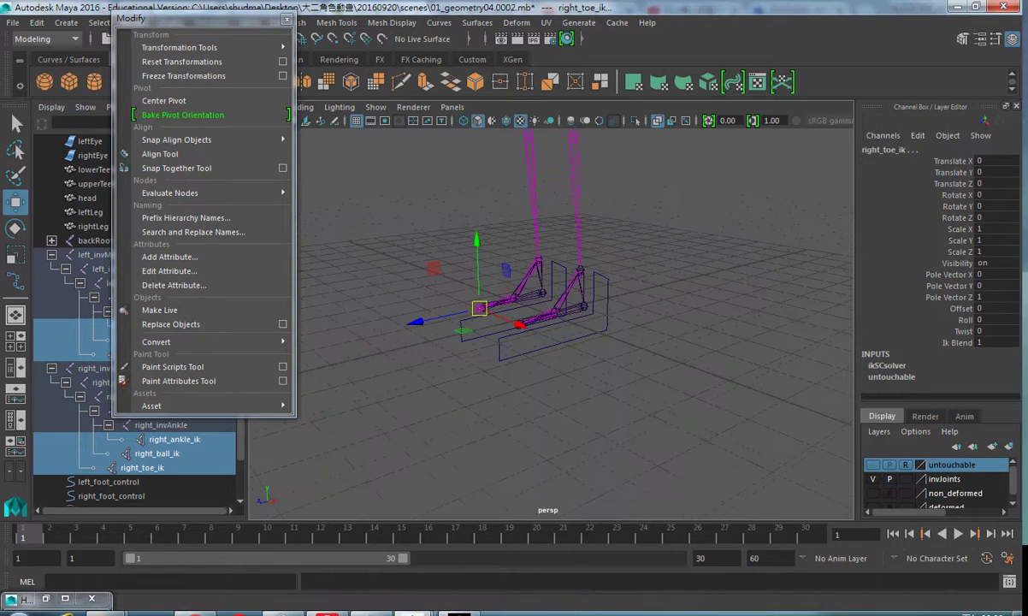
pyautogui.click(111, 495)
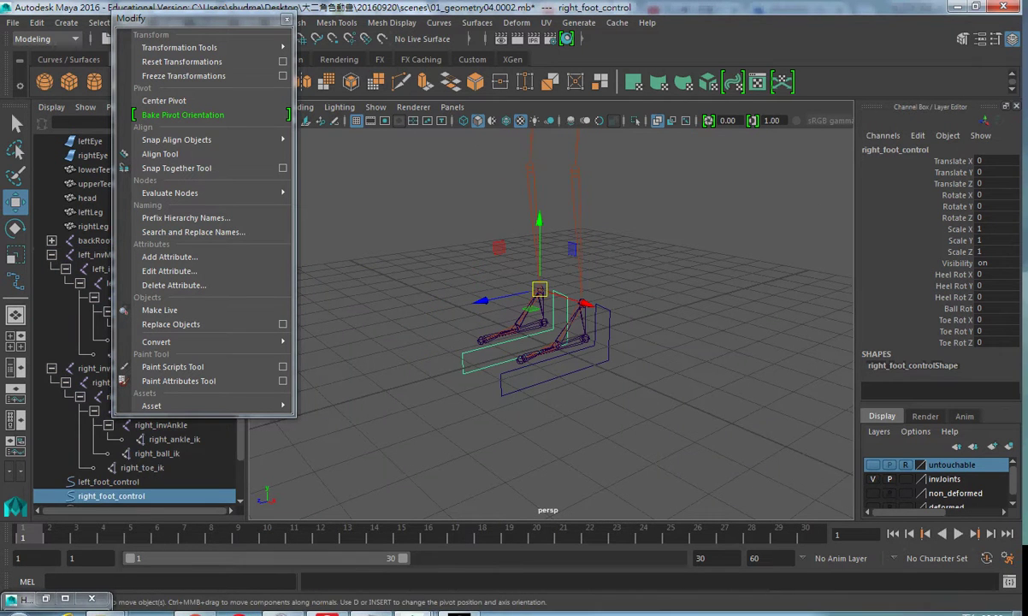
pyautogui.click(109, 481)
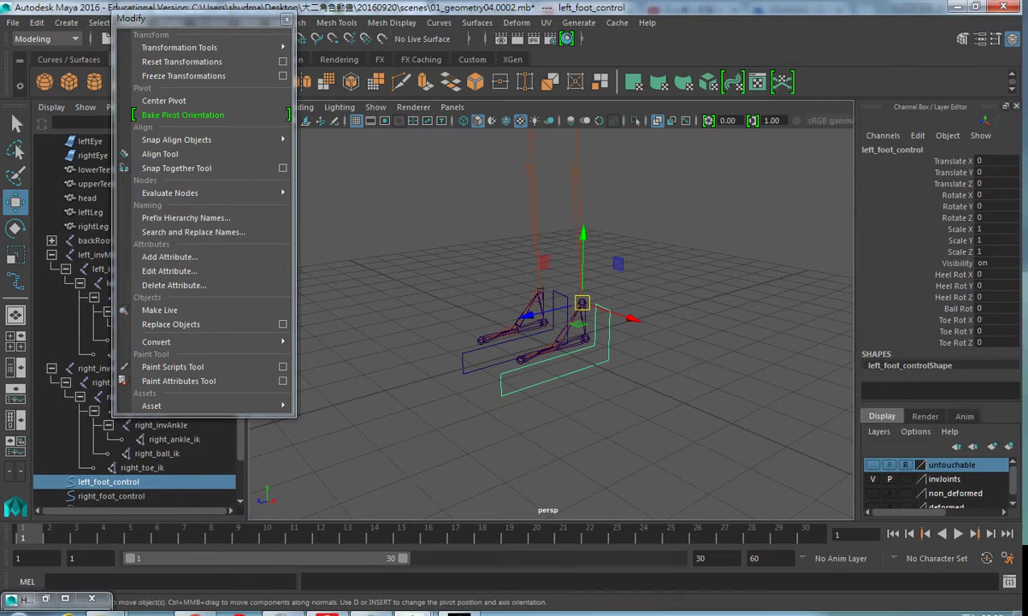
pyautogui.moveTo(130, 18); pyautogui.dragTo(104, 97)
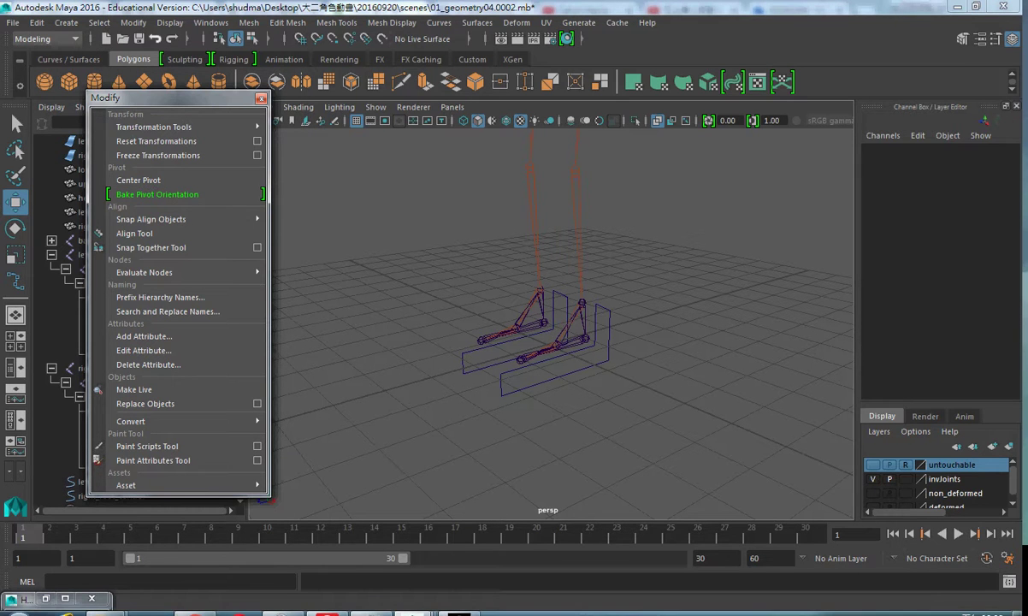
# - Increment & Save the scene as 01_geometry04.0003.mb and return to the Evernote note
pyautogui.click(13, 23)
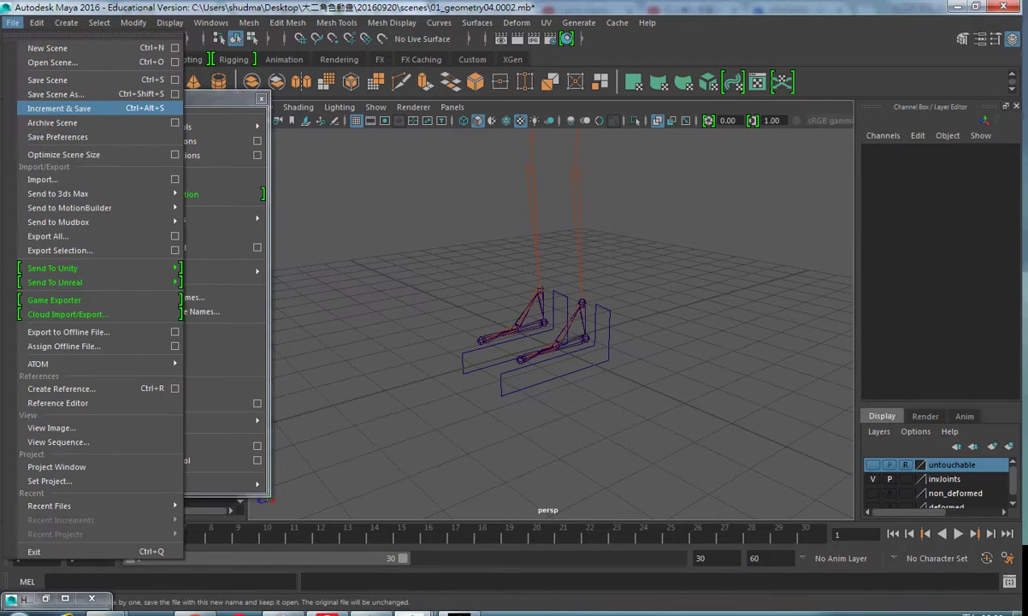
pyautogui.click(38, 101)
pyautogui.hotkey('alt', 'Tab')
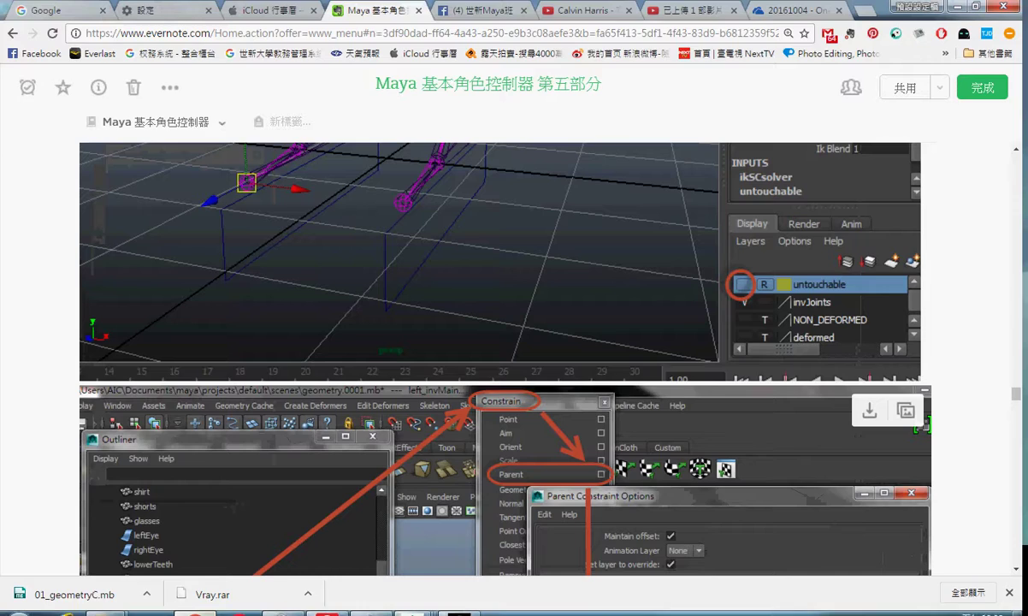